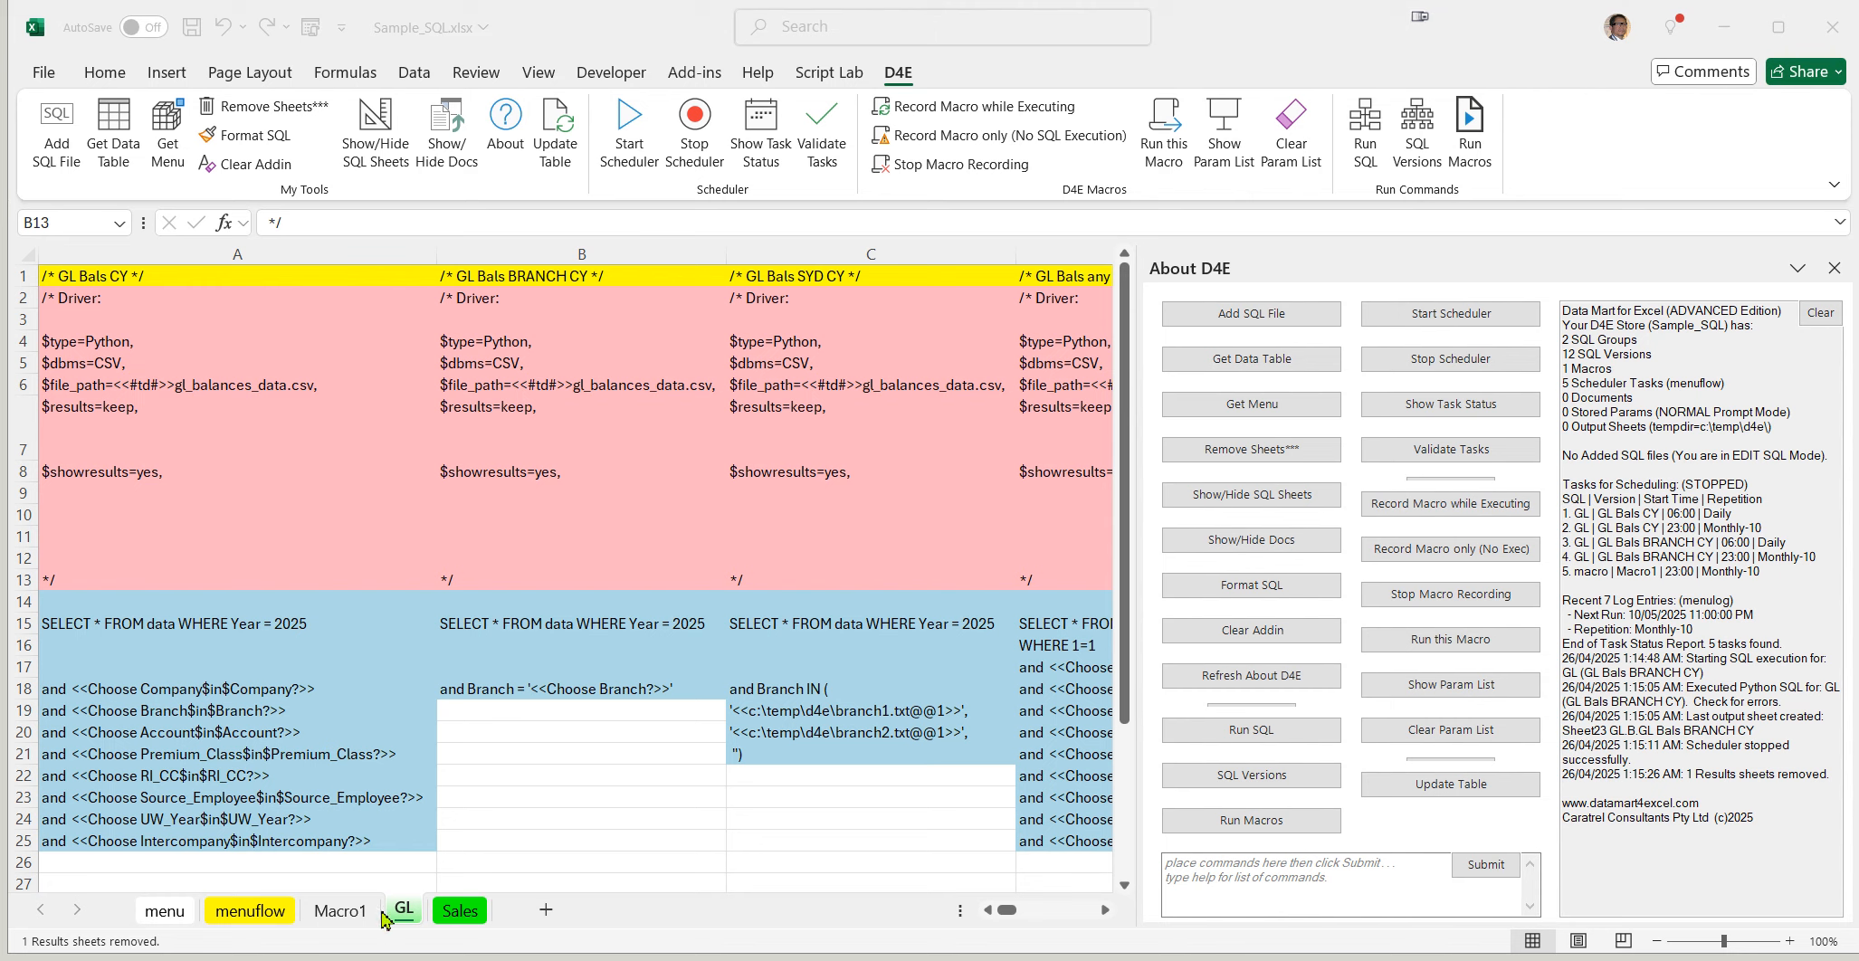
Get the data table for the GL Bals BRANCH CY query on the GL sheet with branch Sydney, and check its Branch column
{"action": "left_click", "coordinate": [418, 916]}
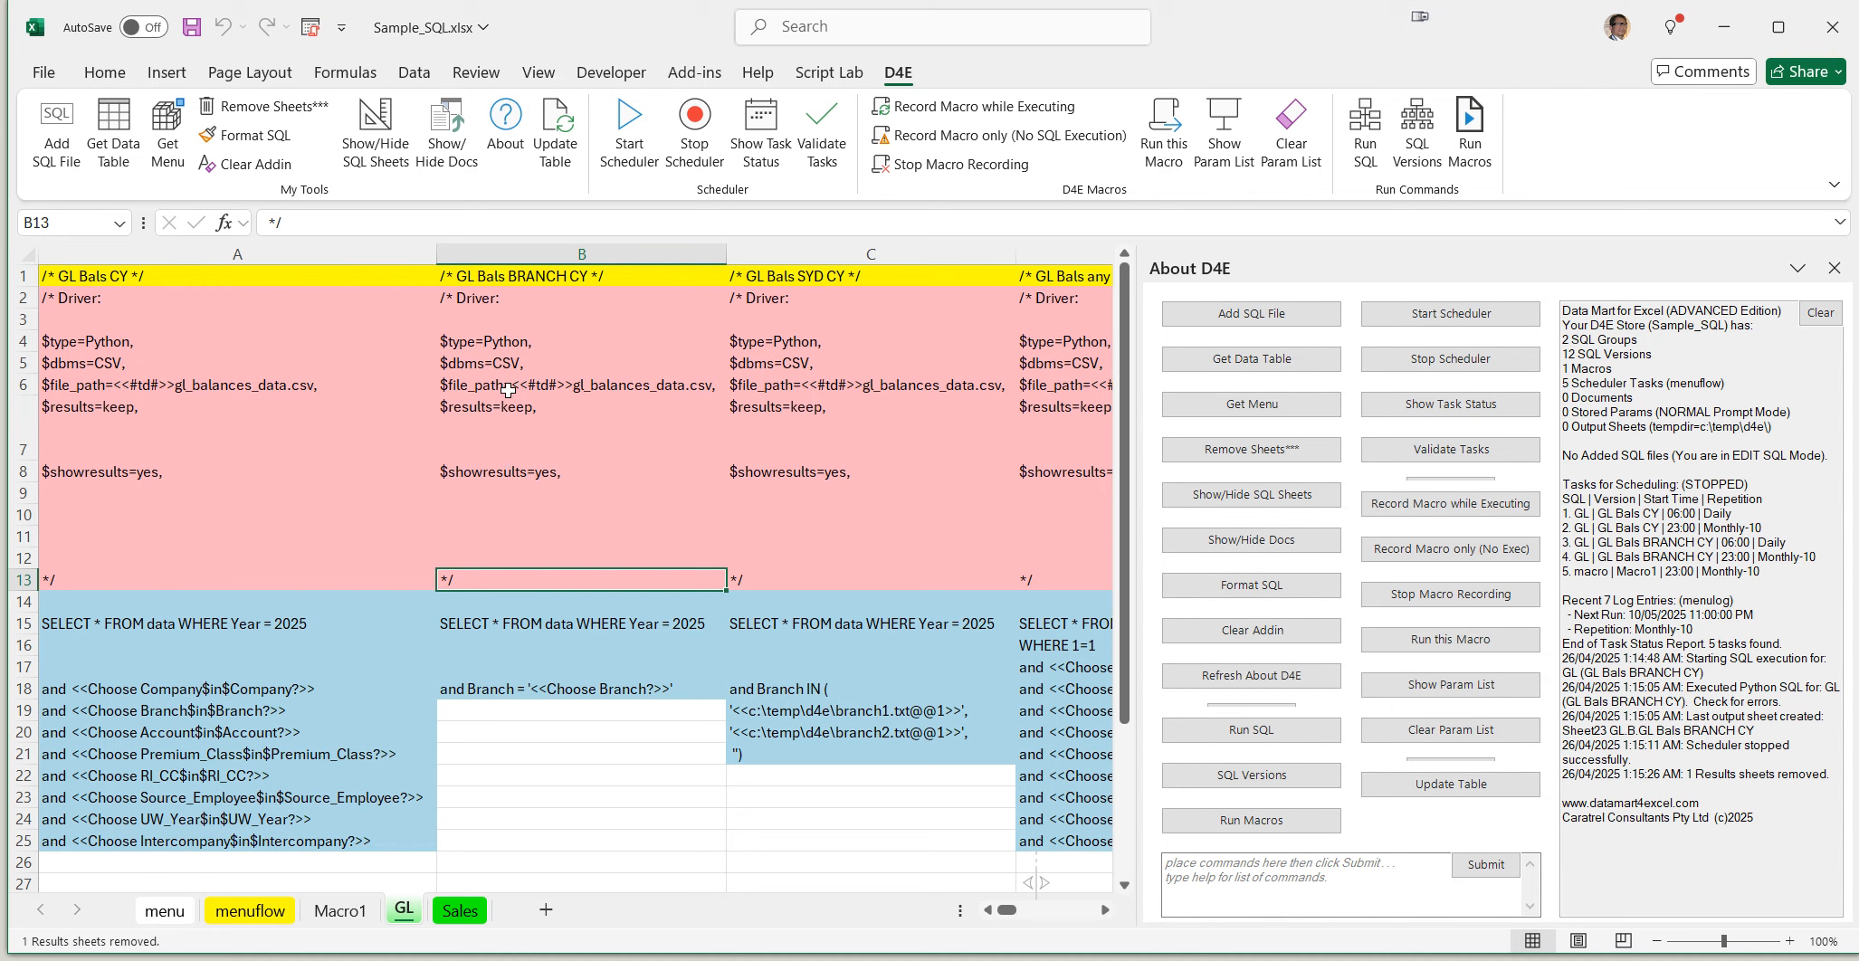
{"action": "left_click", "coordinate": [550, 258]}
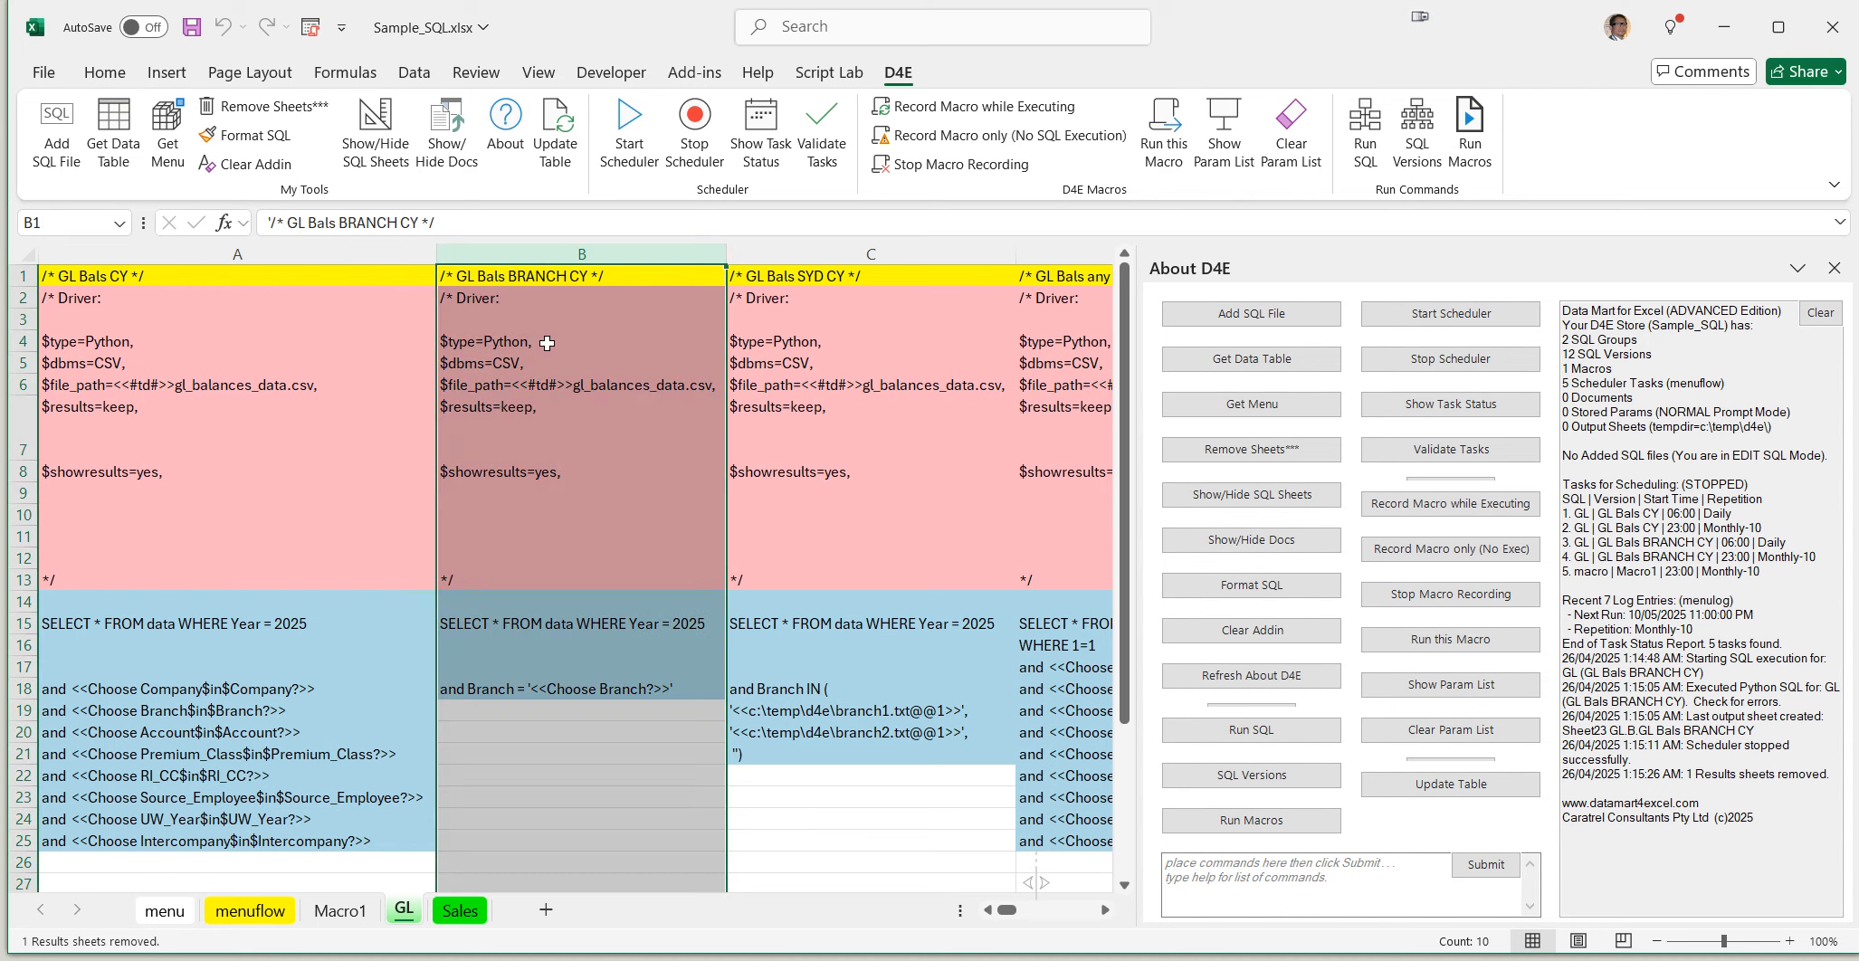
{"action": "left_click", "coordinate": [586, 689]}
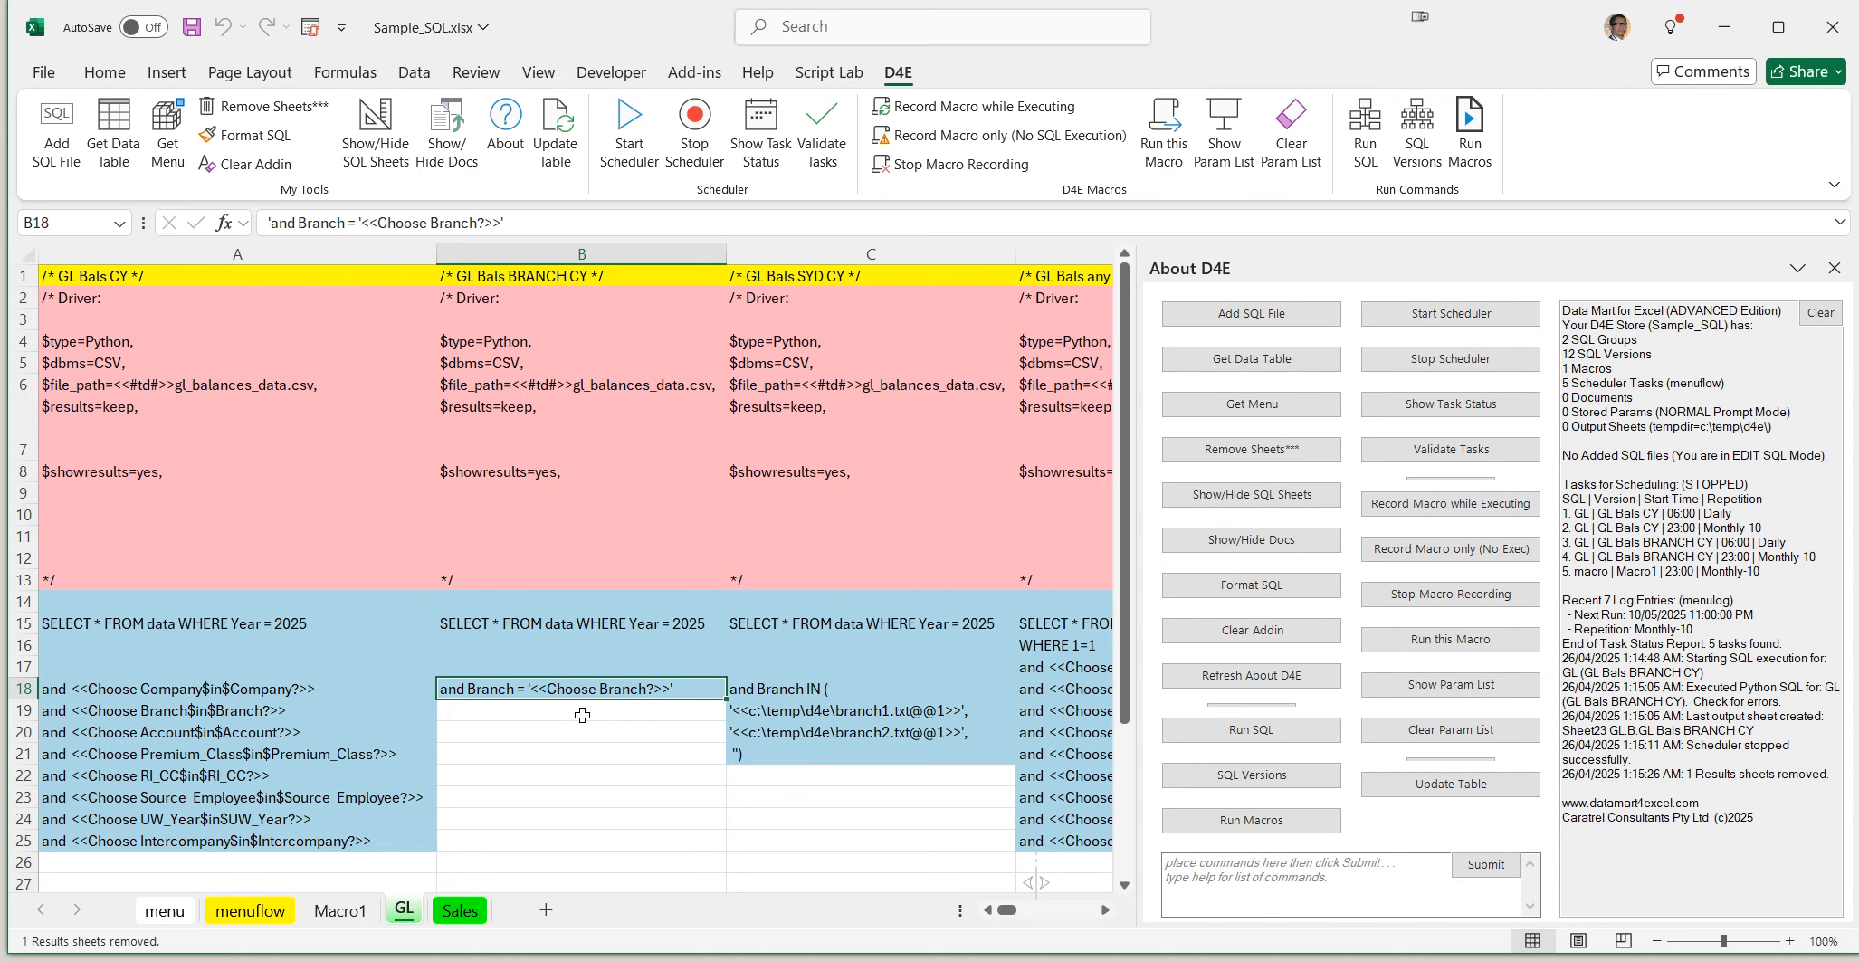
{"action": "left_click", "coordinate": [590, 560]}
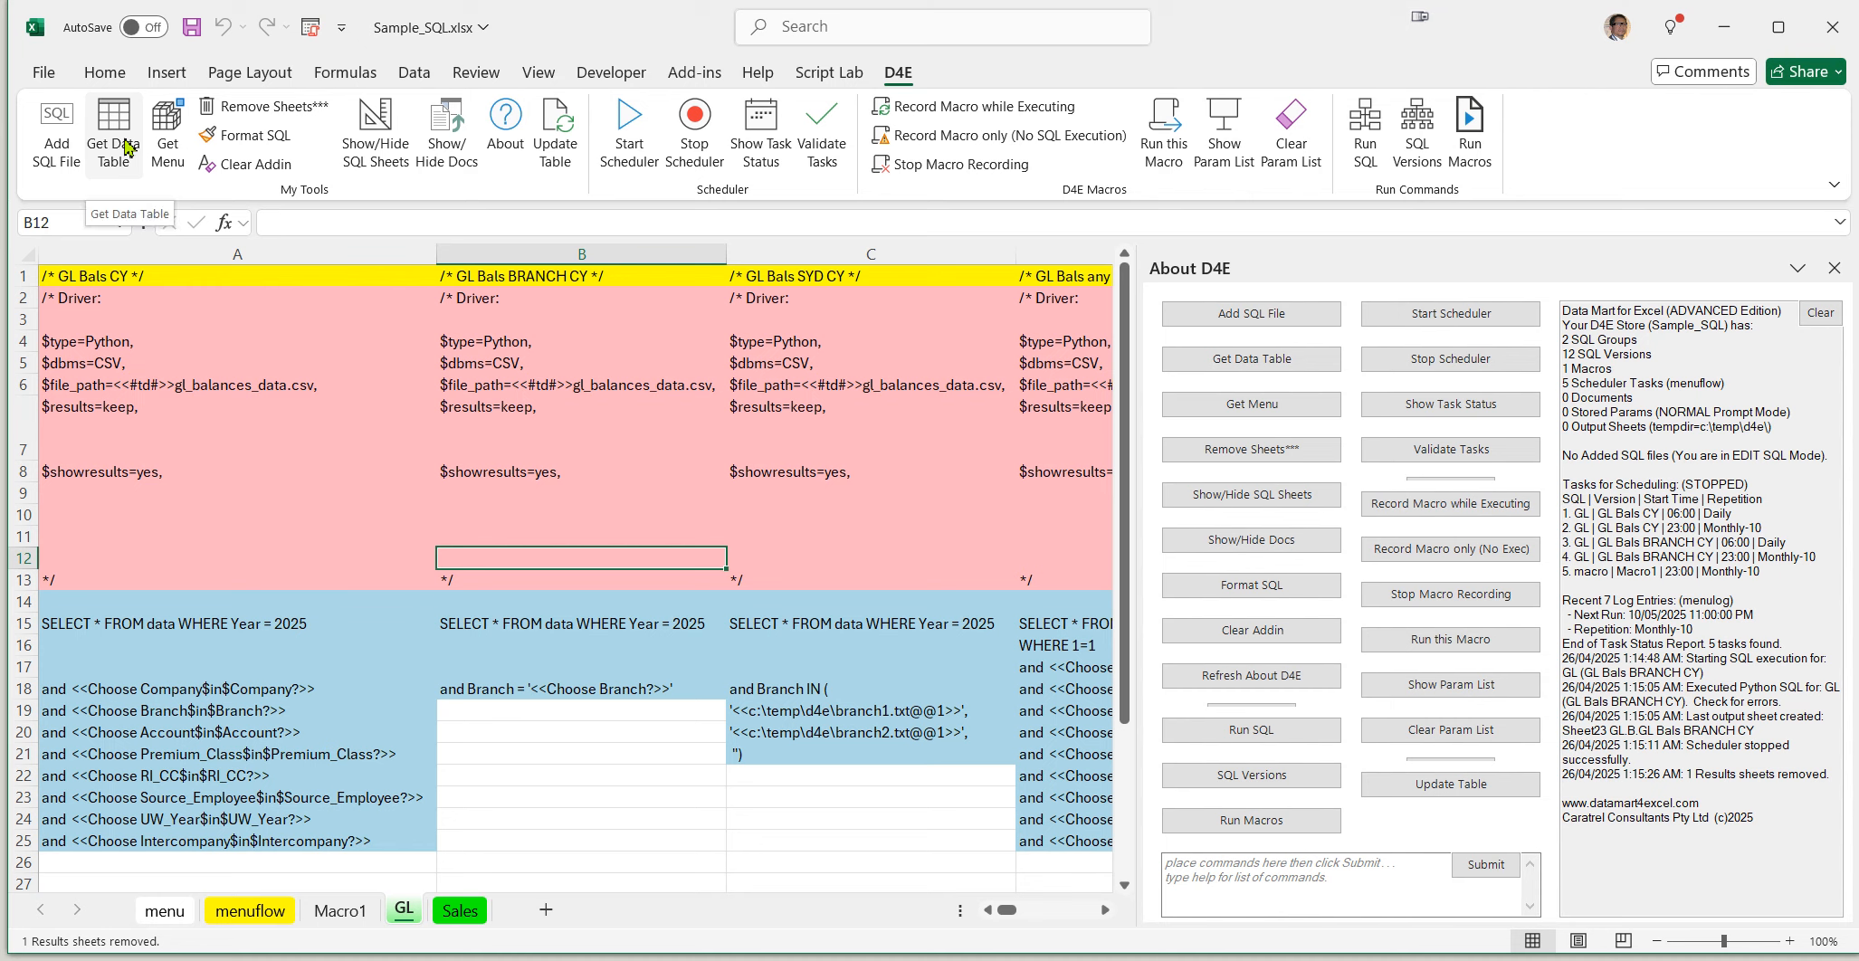
{"action": "left_click", "coordinate": [128, 148]}
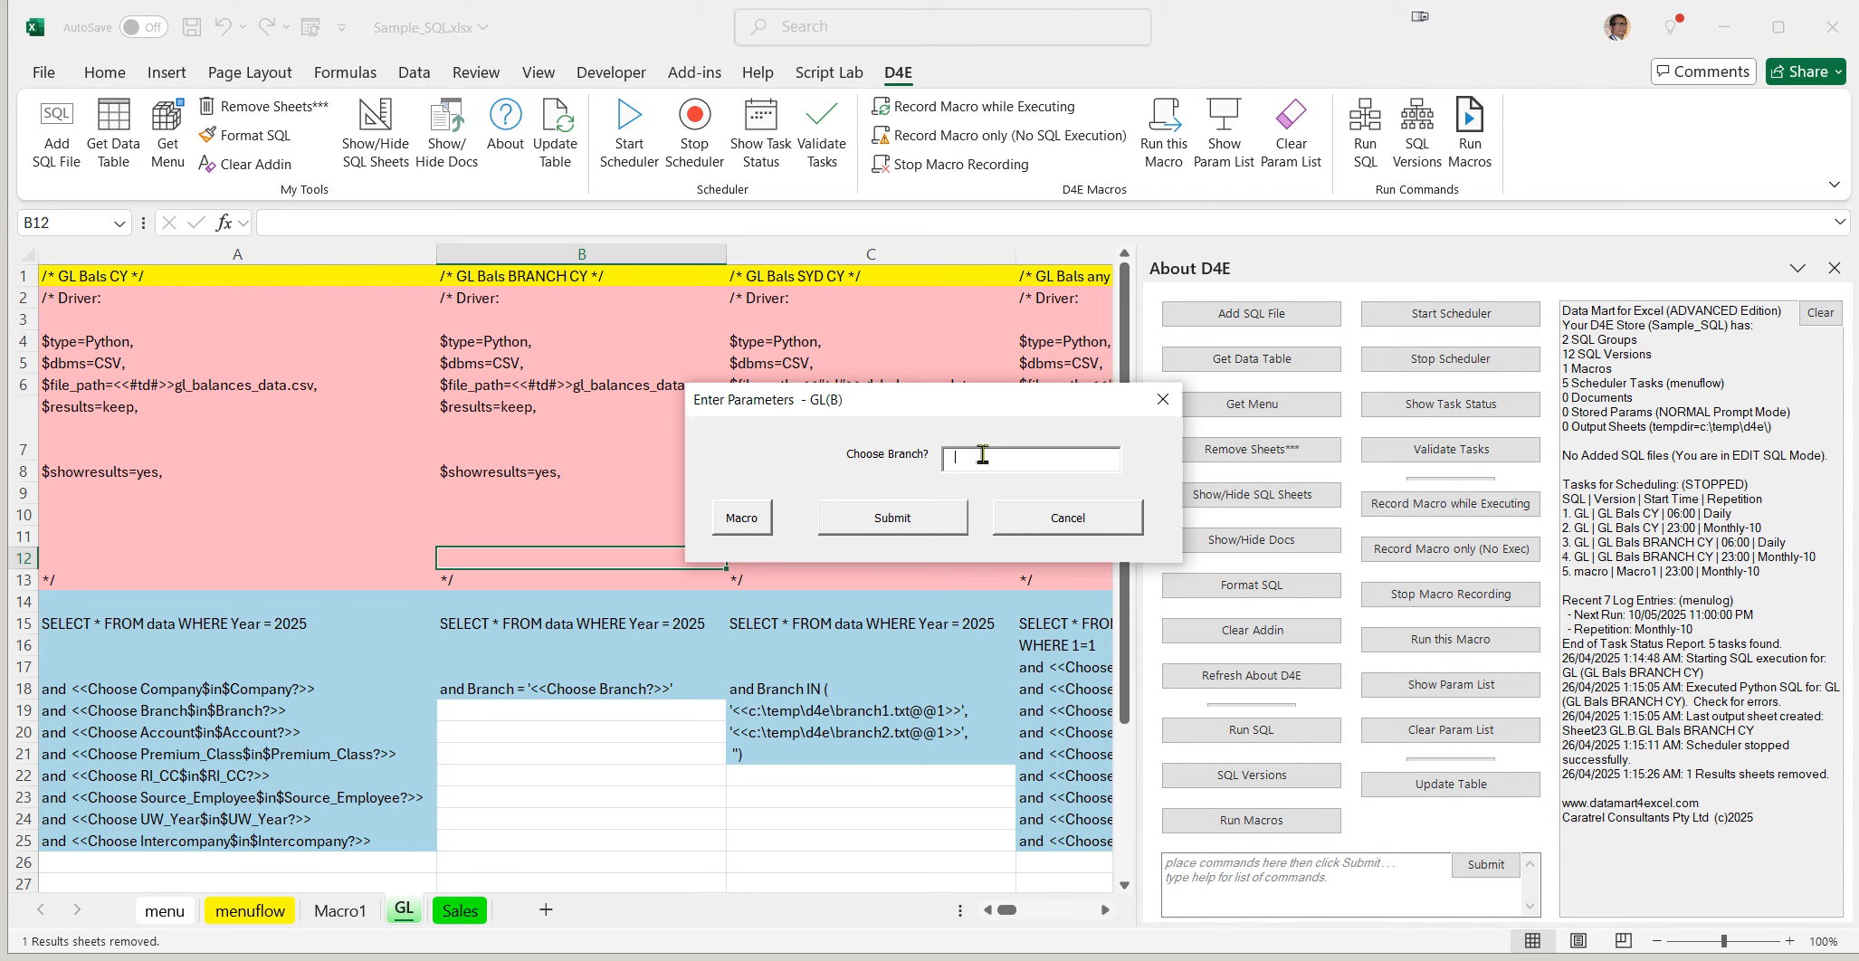
{"action": "type", "text": "Sydney"}
{"action": "left_click", "coordinate": [917, 521]}
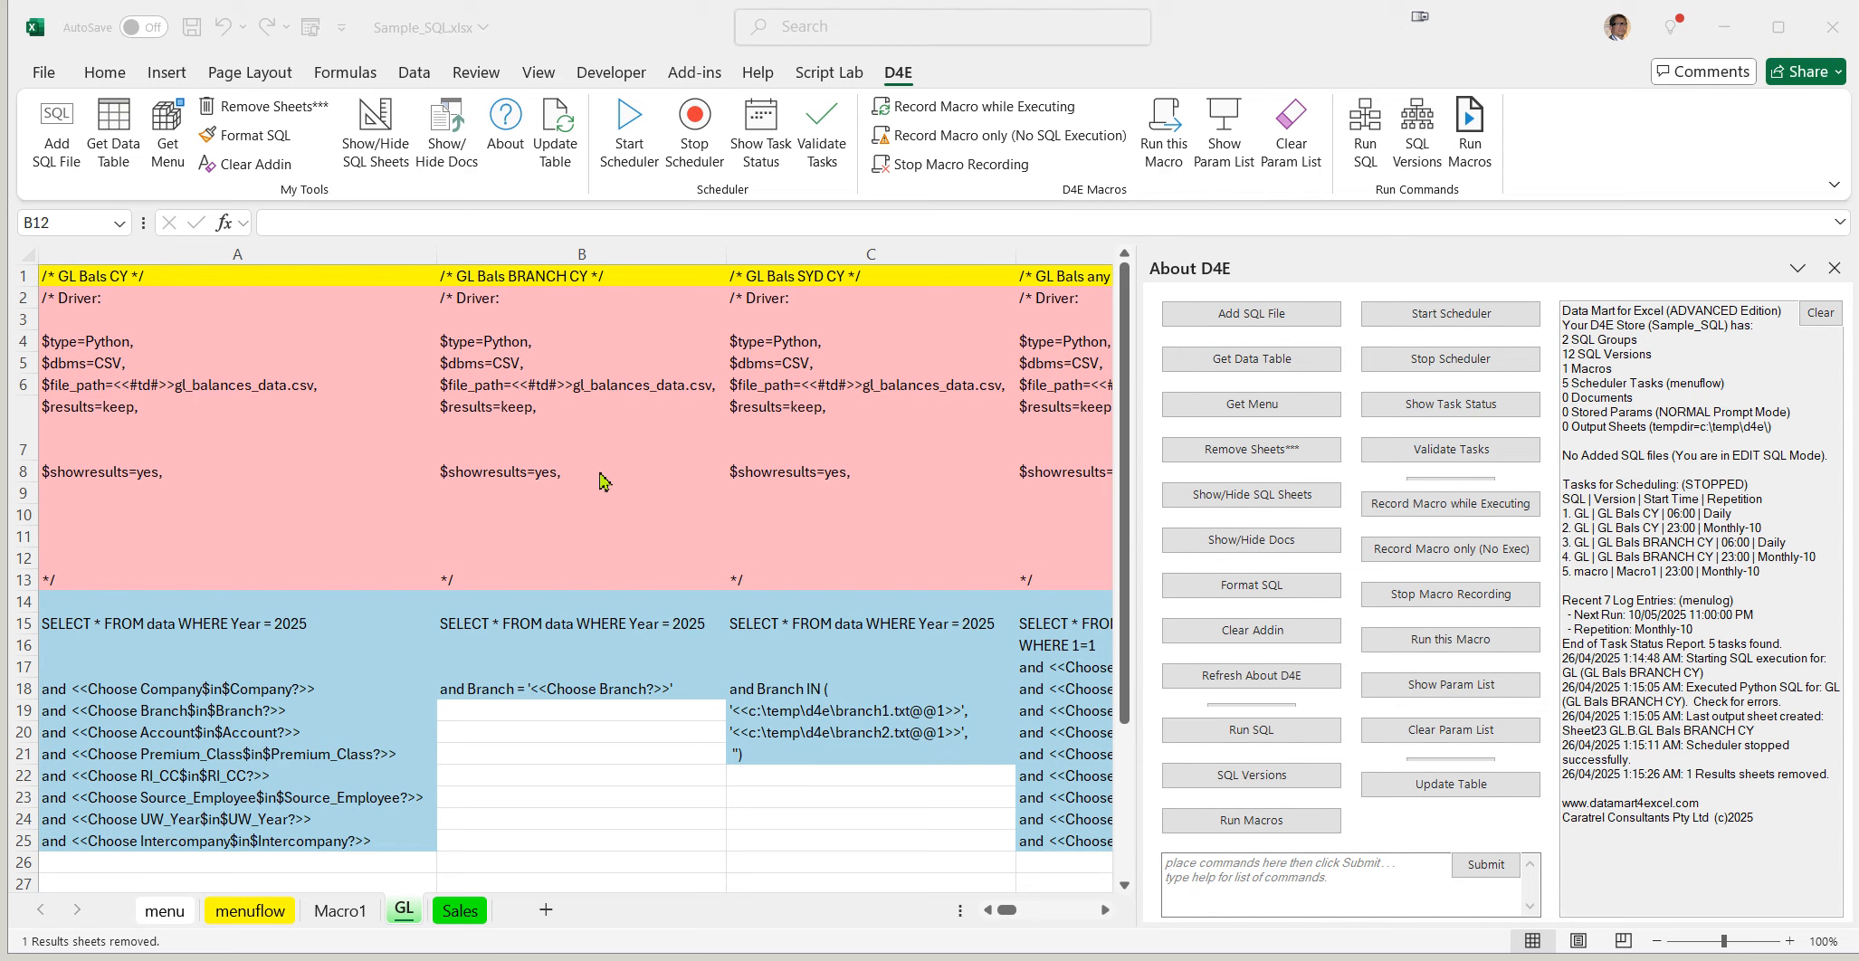
{"action": "double_click", "coordinate": [604, 481]}
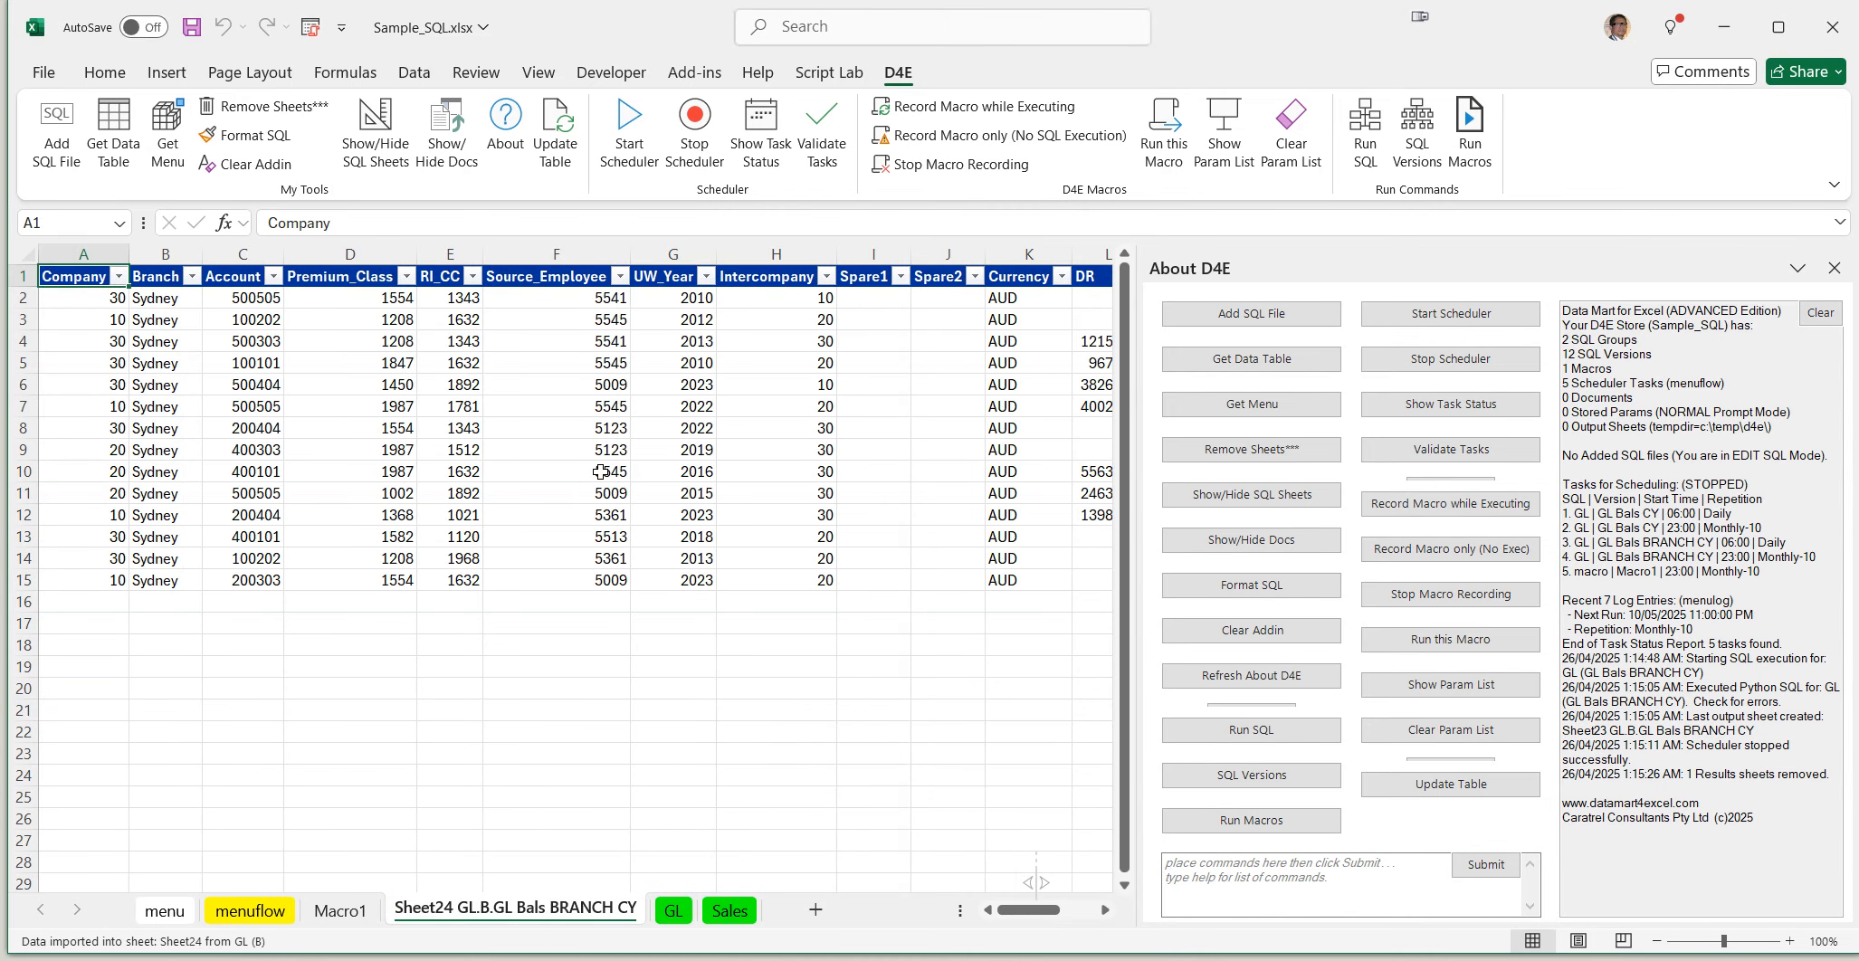
{"action": "left_click", "coordinate": [151, 259]}
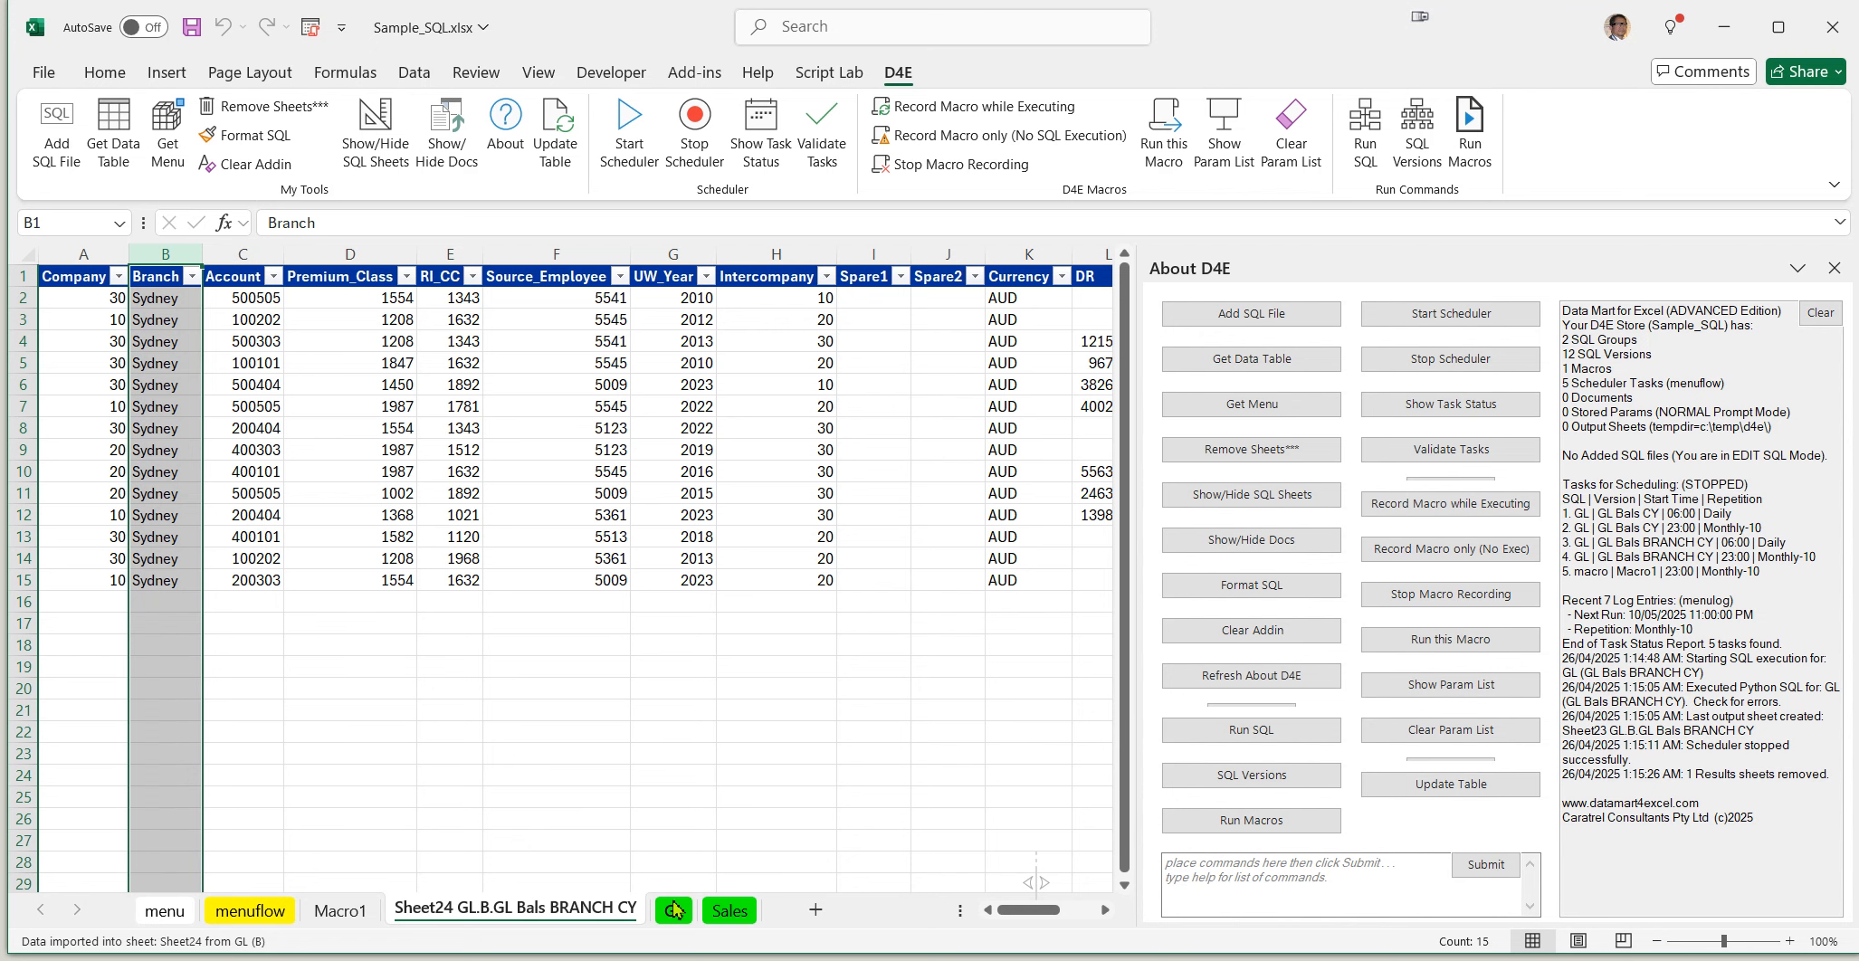
Generate a macro script from the GL Bals BRANCH CY query's parameters with branch Sydney, without running the query
{"action": "left_click", "coordinate": [675, 910]}
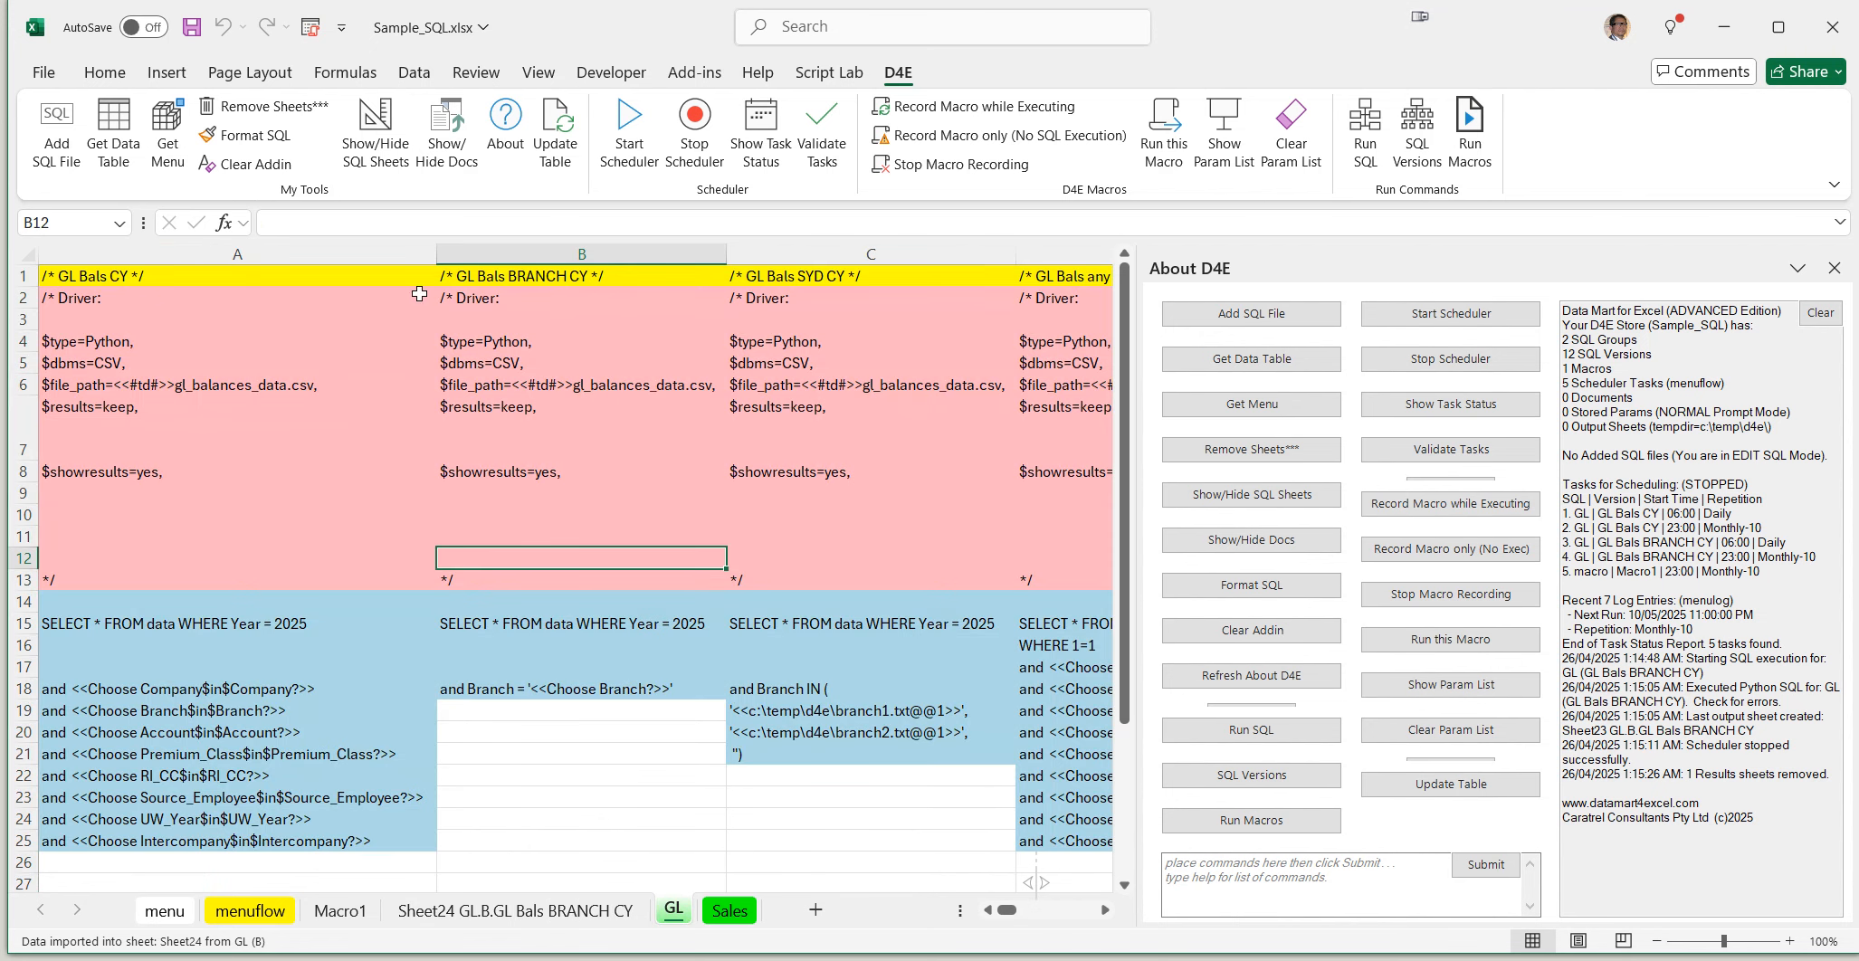
{"action": "left_click", "coordinate": [113, 123]}
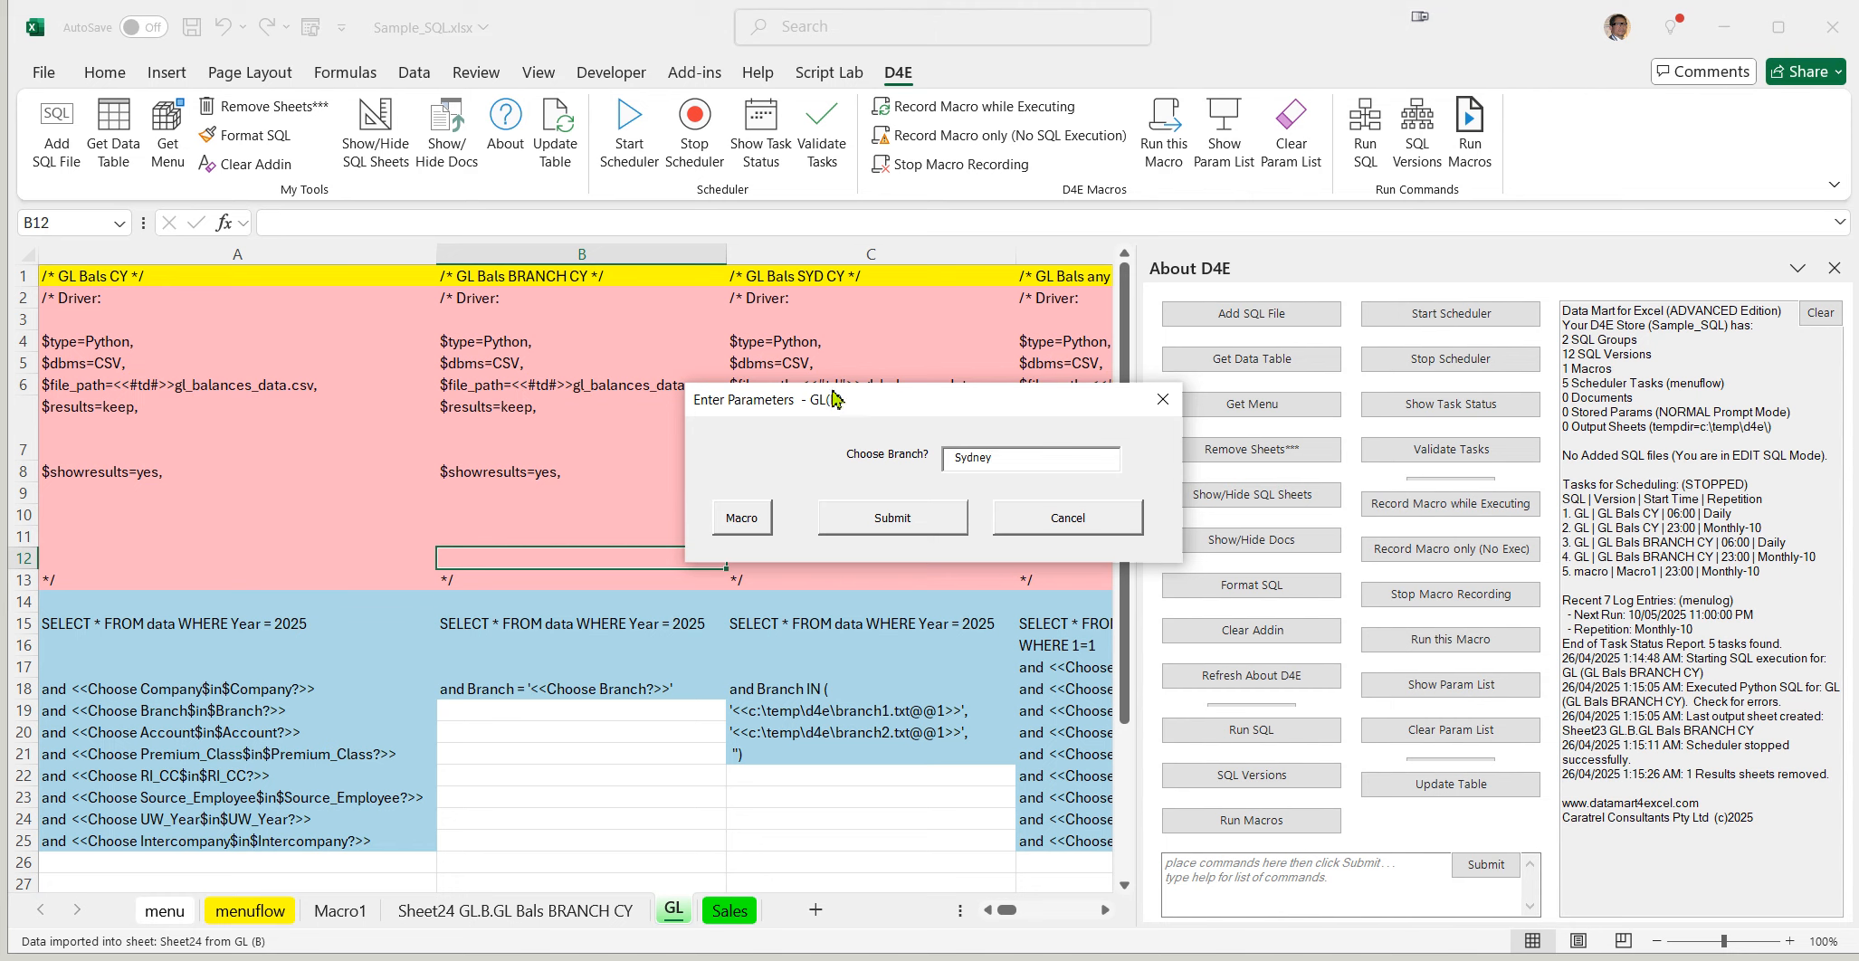
{"action": "left_click", "coordinate": [1024, 455]}
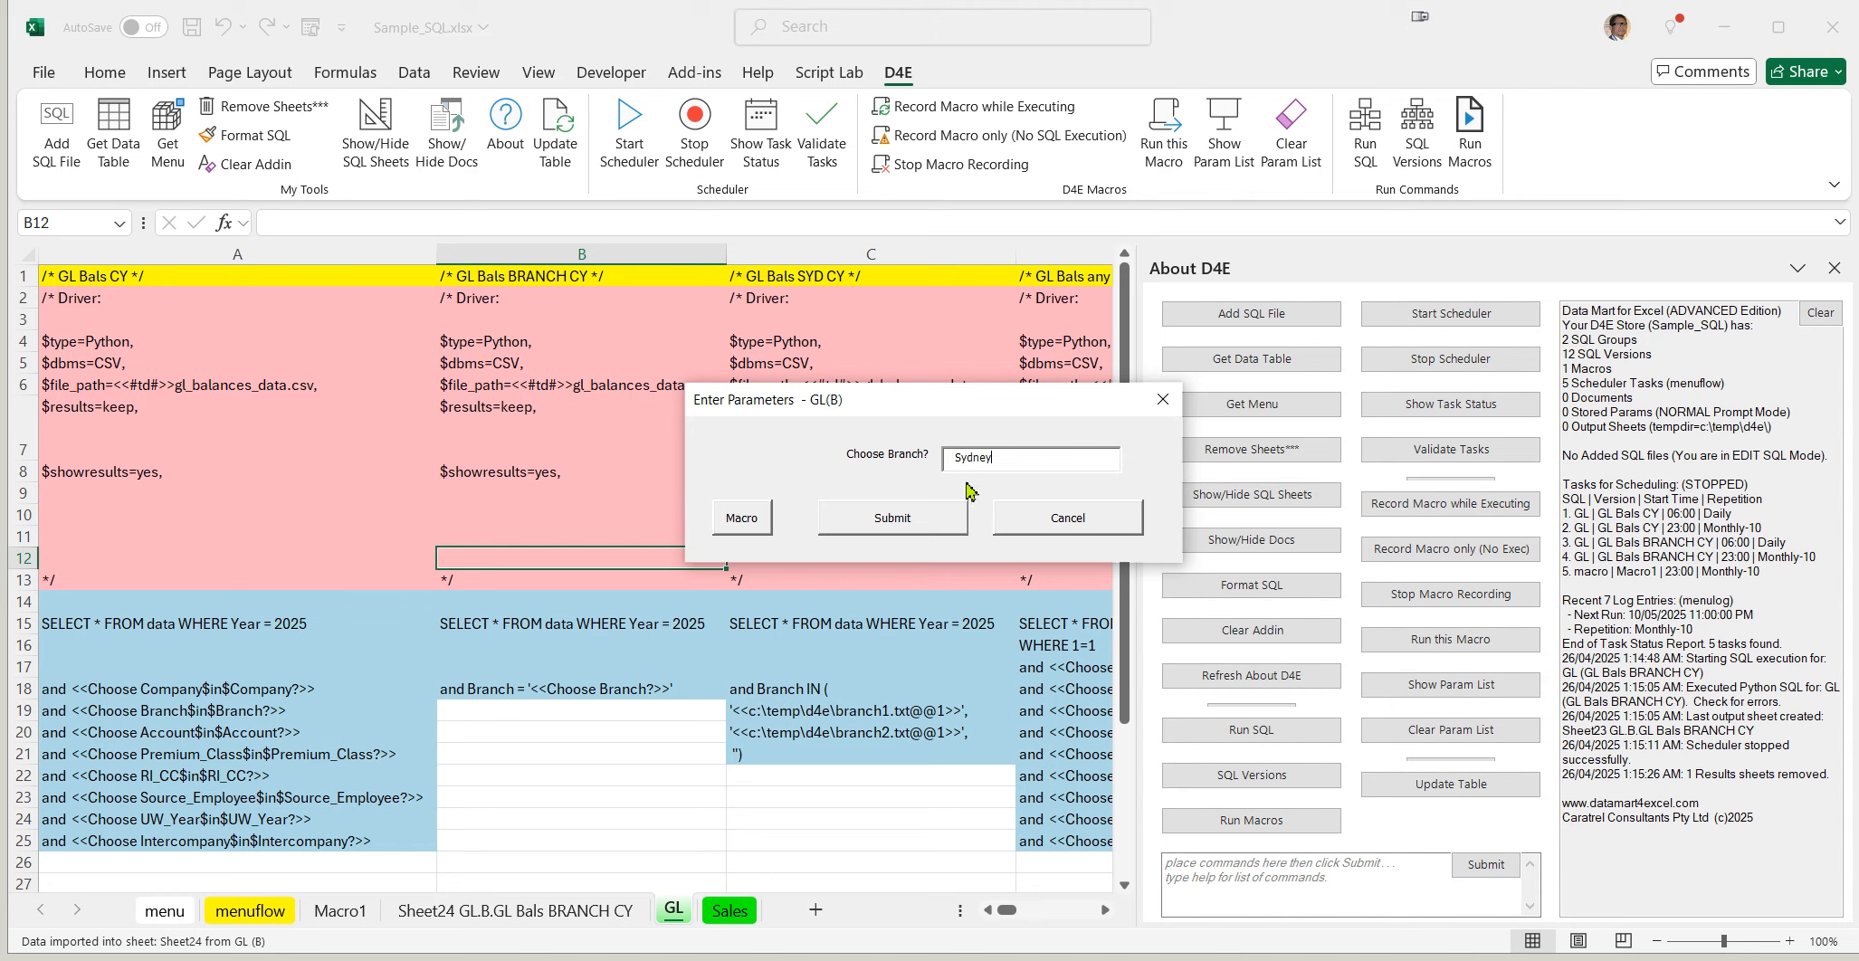
{"action": "left_click", "coordinate": [746, 521]}
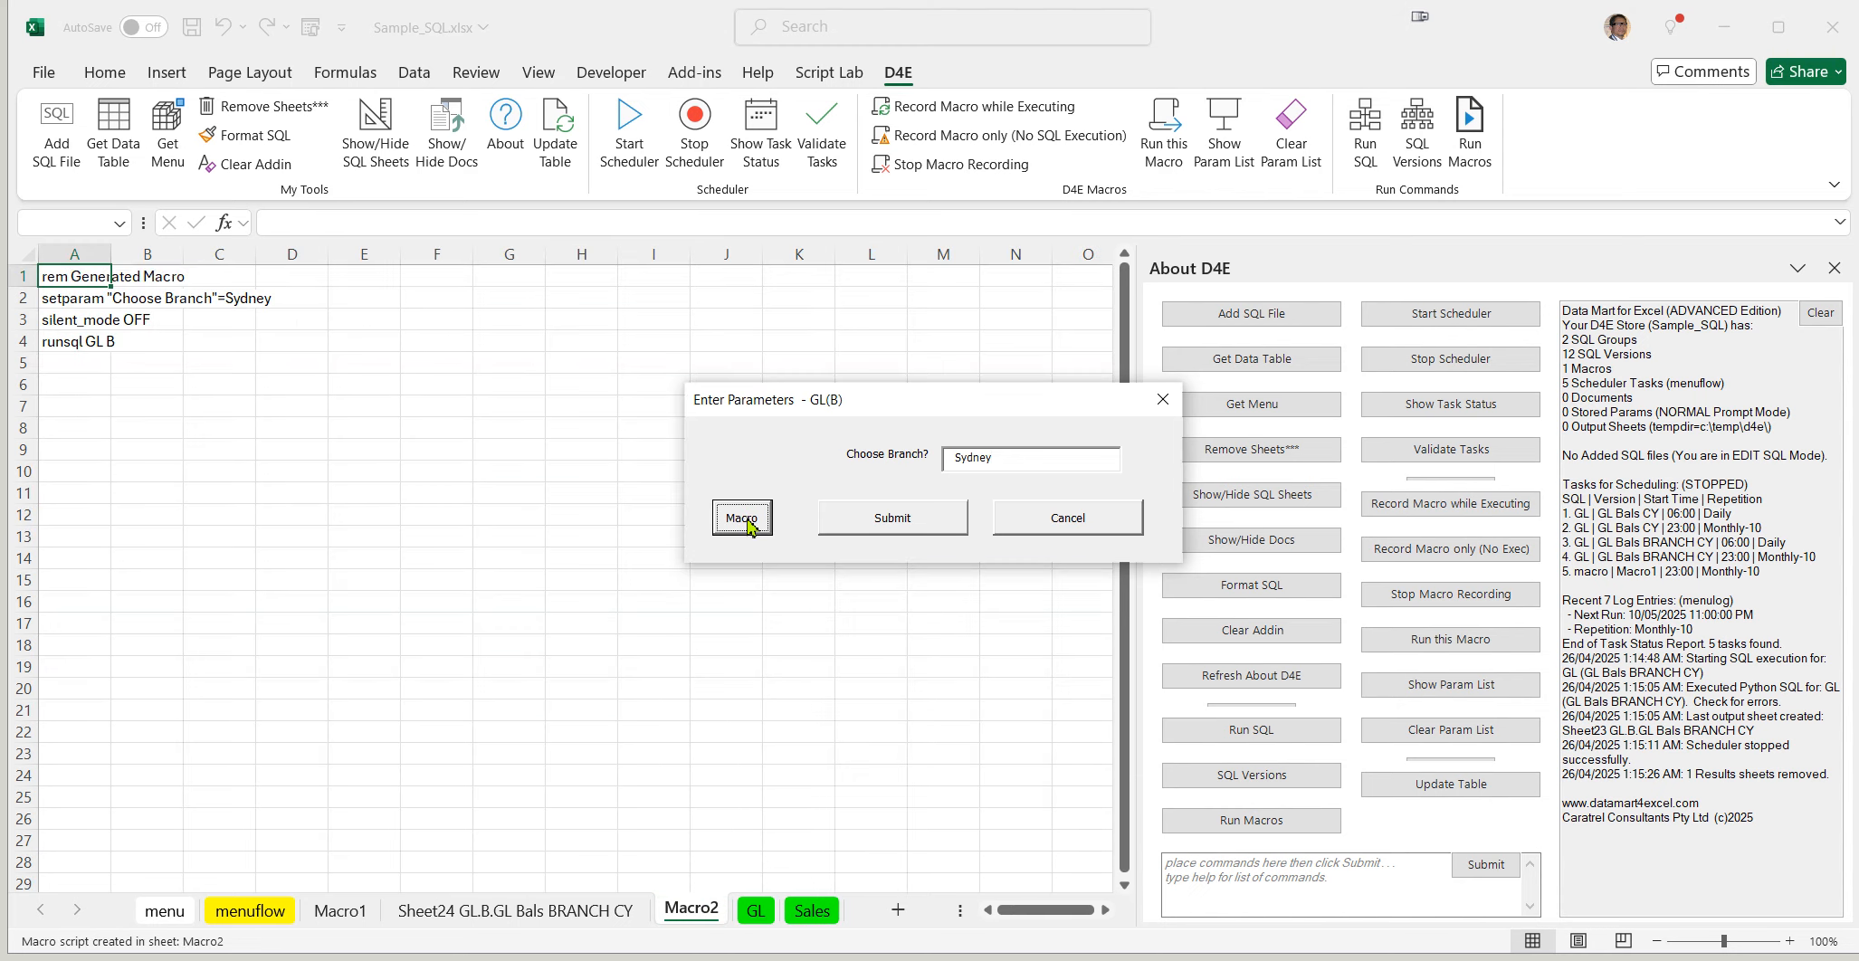
{"action": "left_click", "coordinate": [1054, 534]}
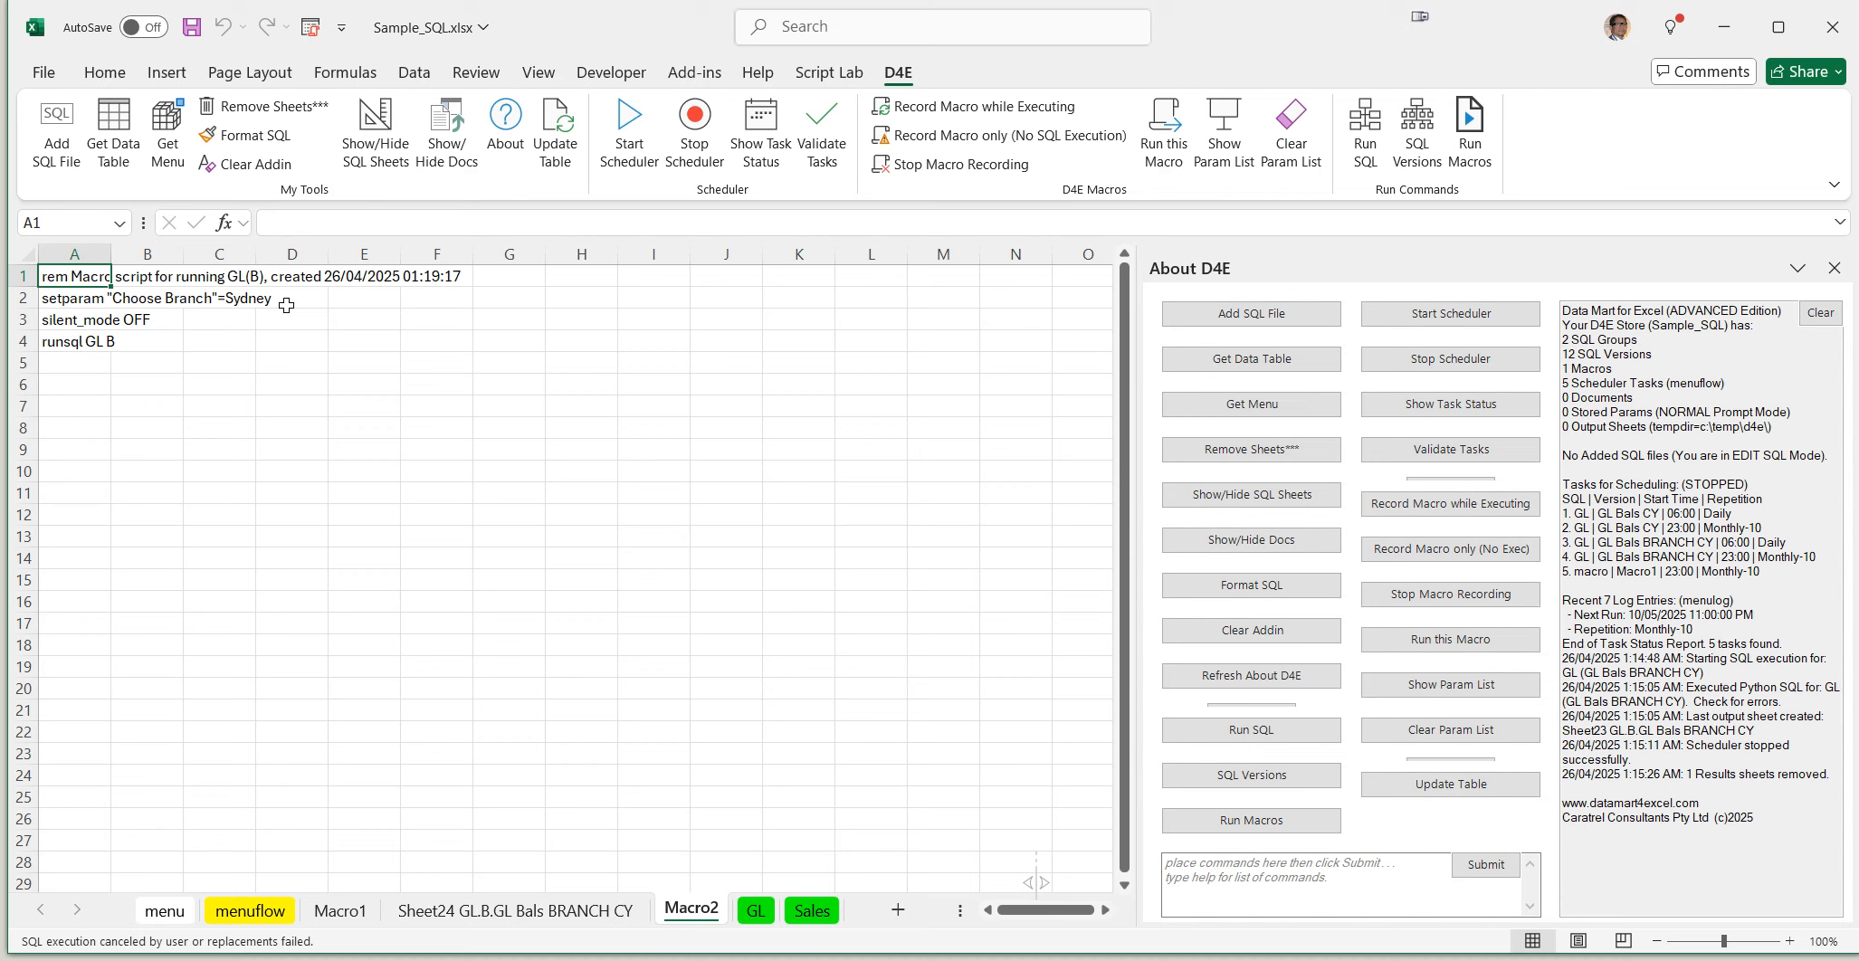
Review the generated macro's script lines and change its silent mode line to "silent_mode ON"
{"action": "left_click", "coordinate": [75, 275]}
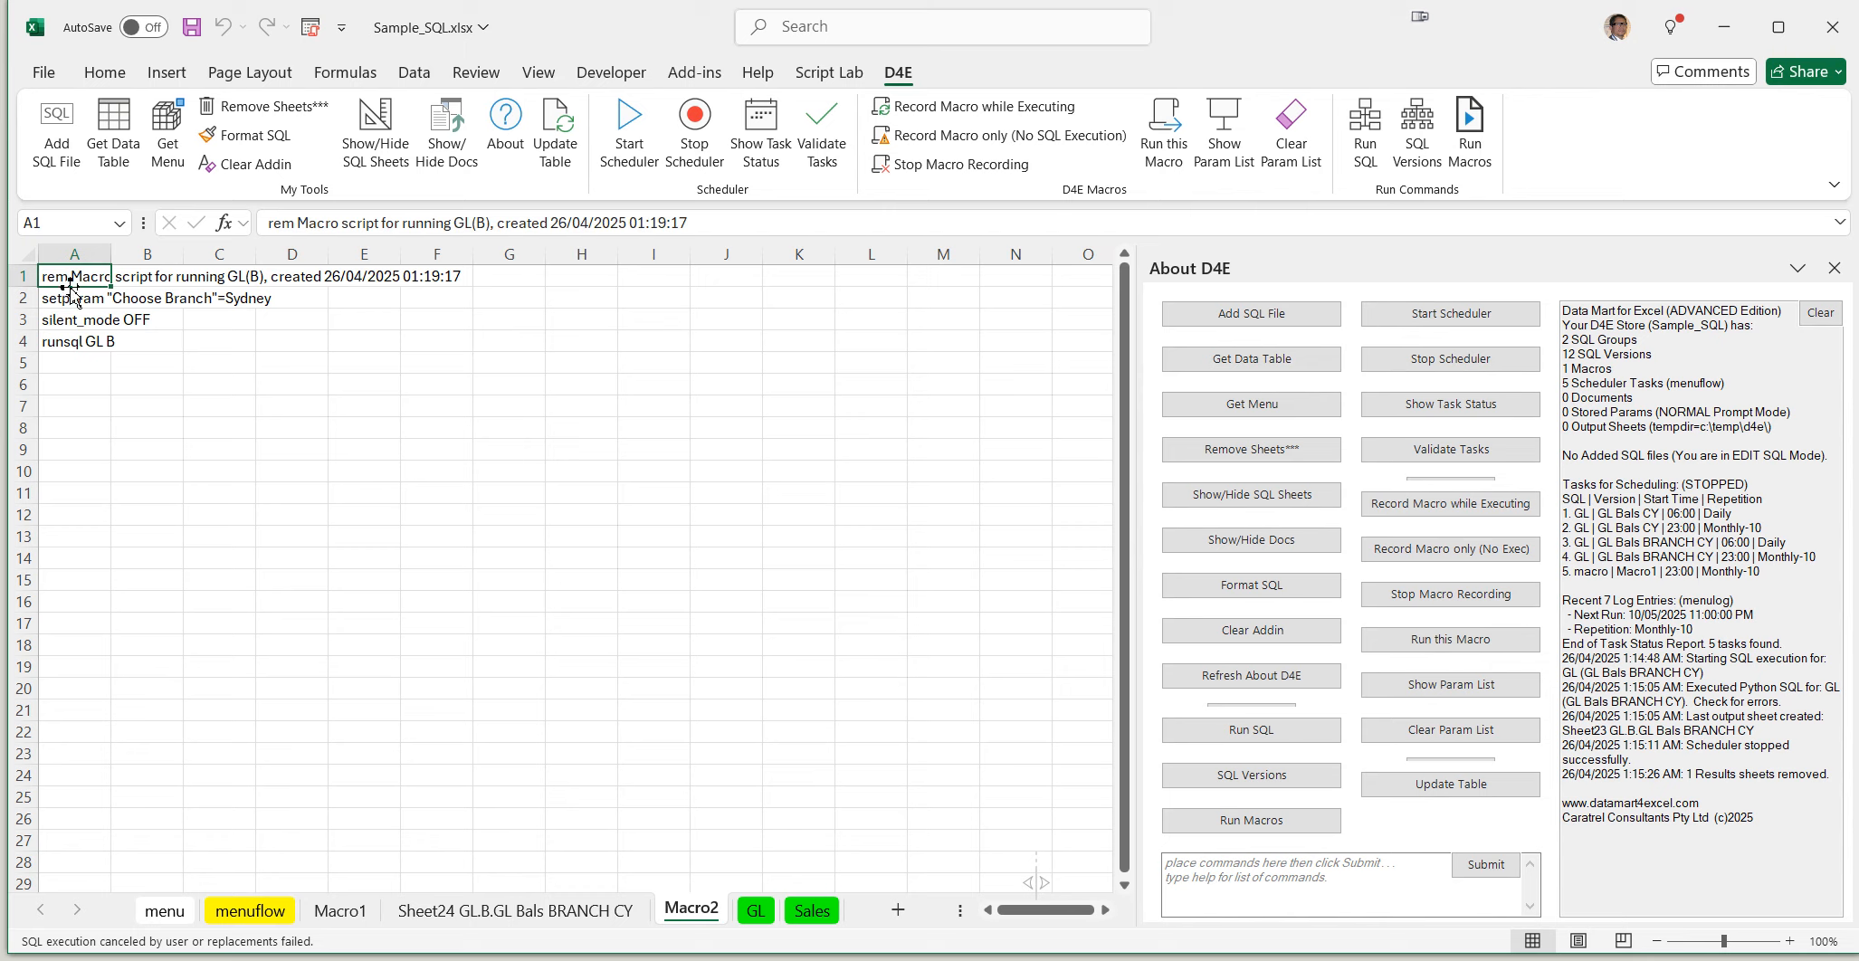
{"action": "left_click", "coordinate": [69, 299]}
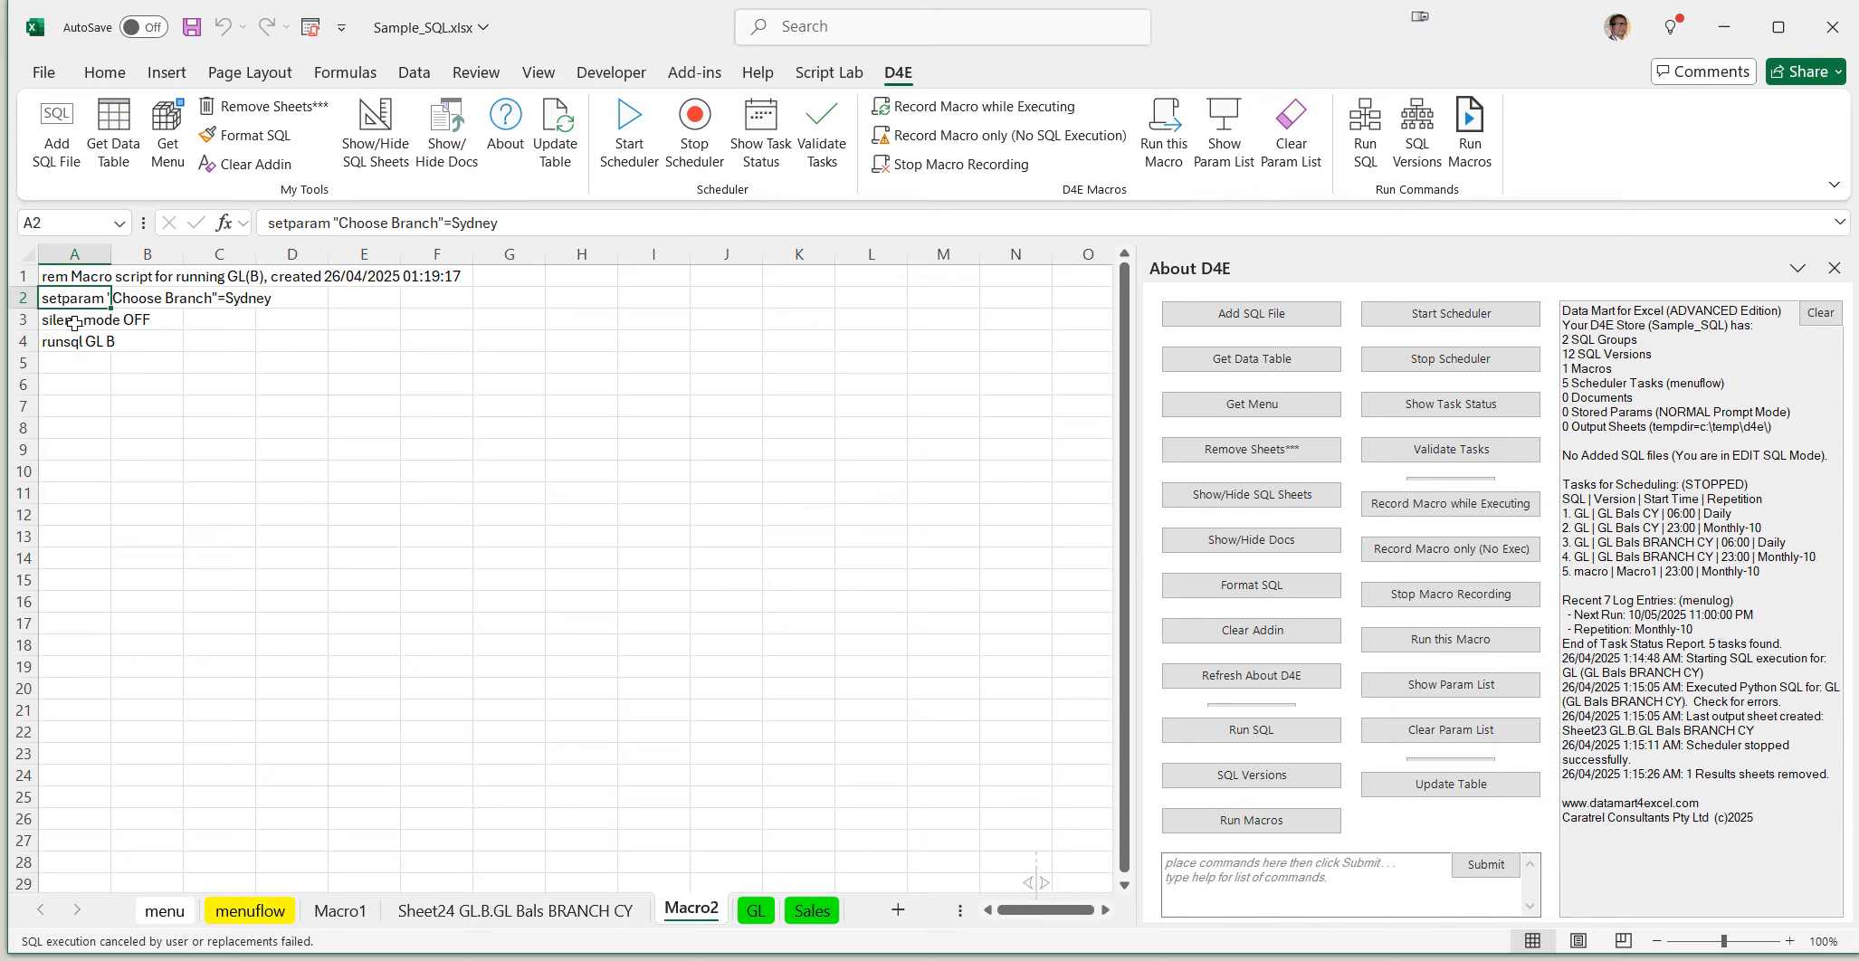
{"action": "left_click", "coordinate": [60, 346]}
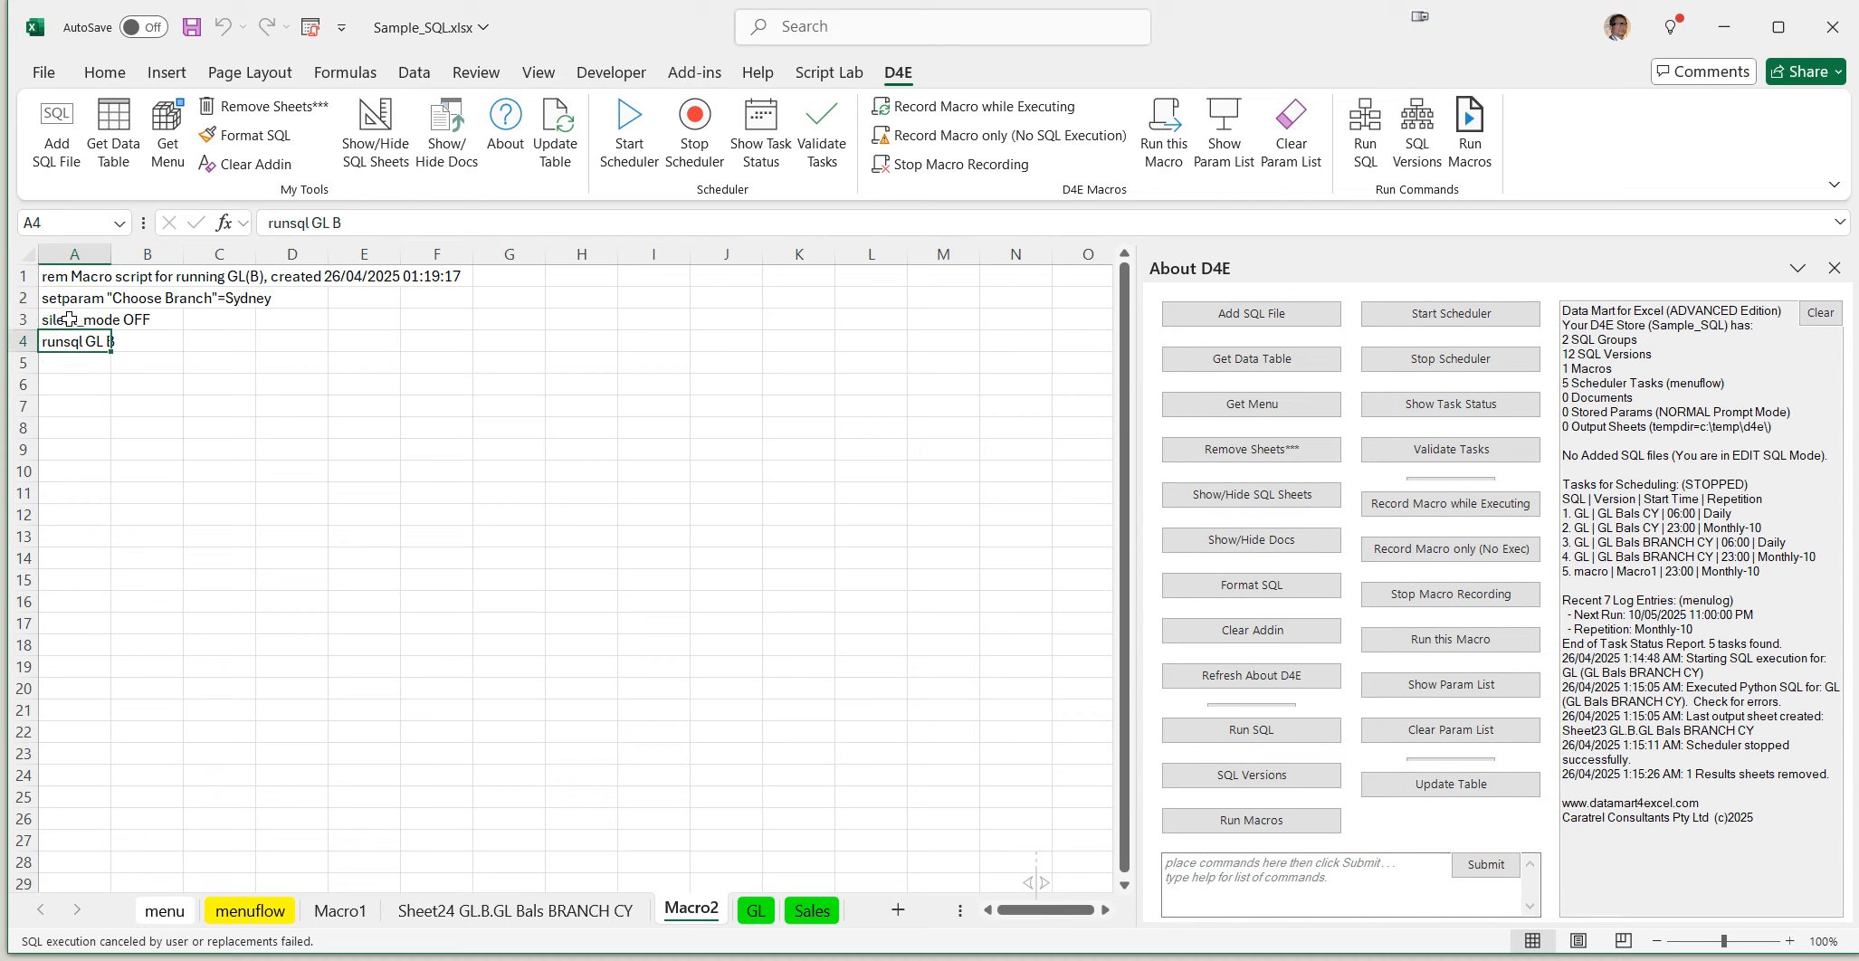
{"action": "left_click", "coordinate": [68, 316]}
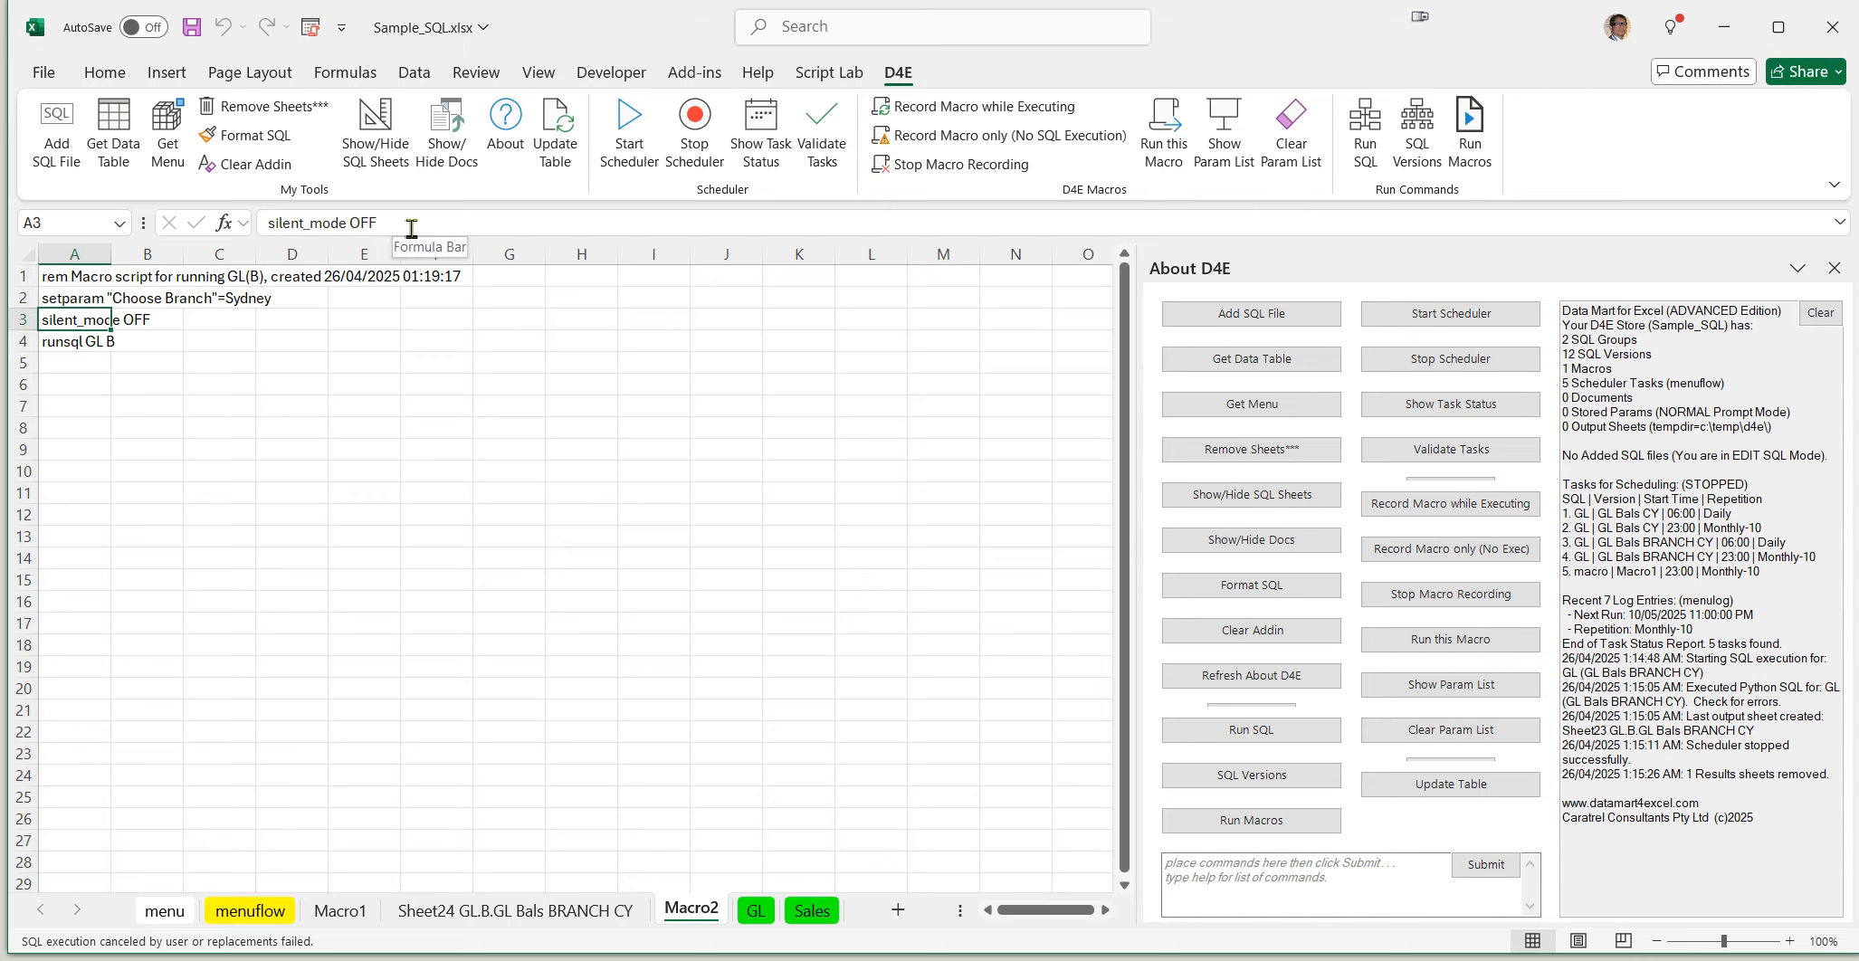
{"action": "left_click", "coordinate": [445, 226]}
{"action": "key", "text": "BackSpace"}
{"action": "key", "text": "BackSpace"}
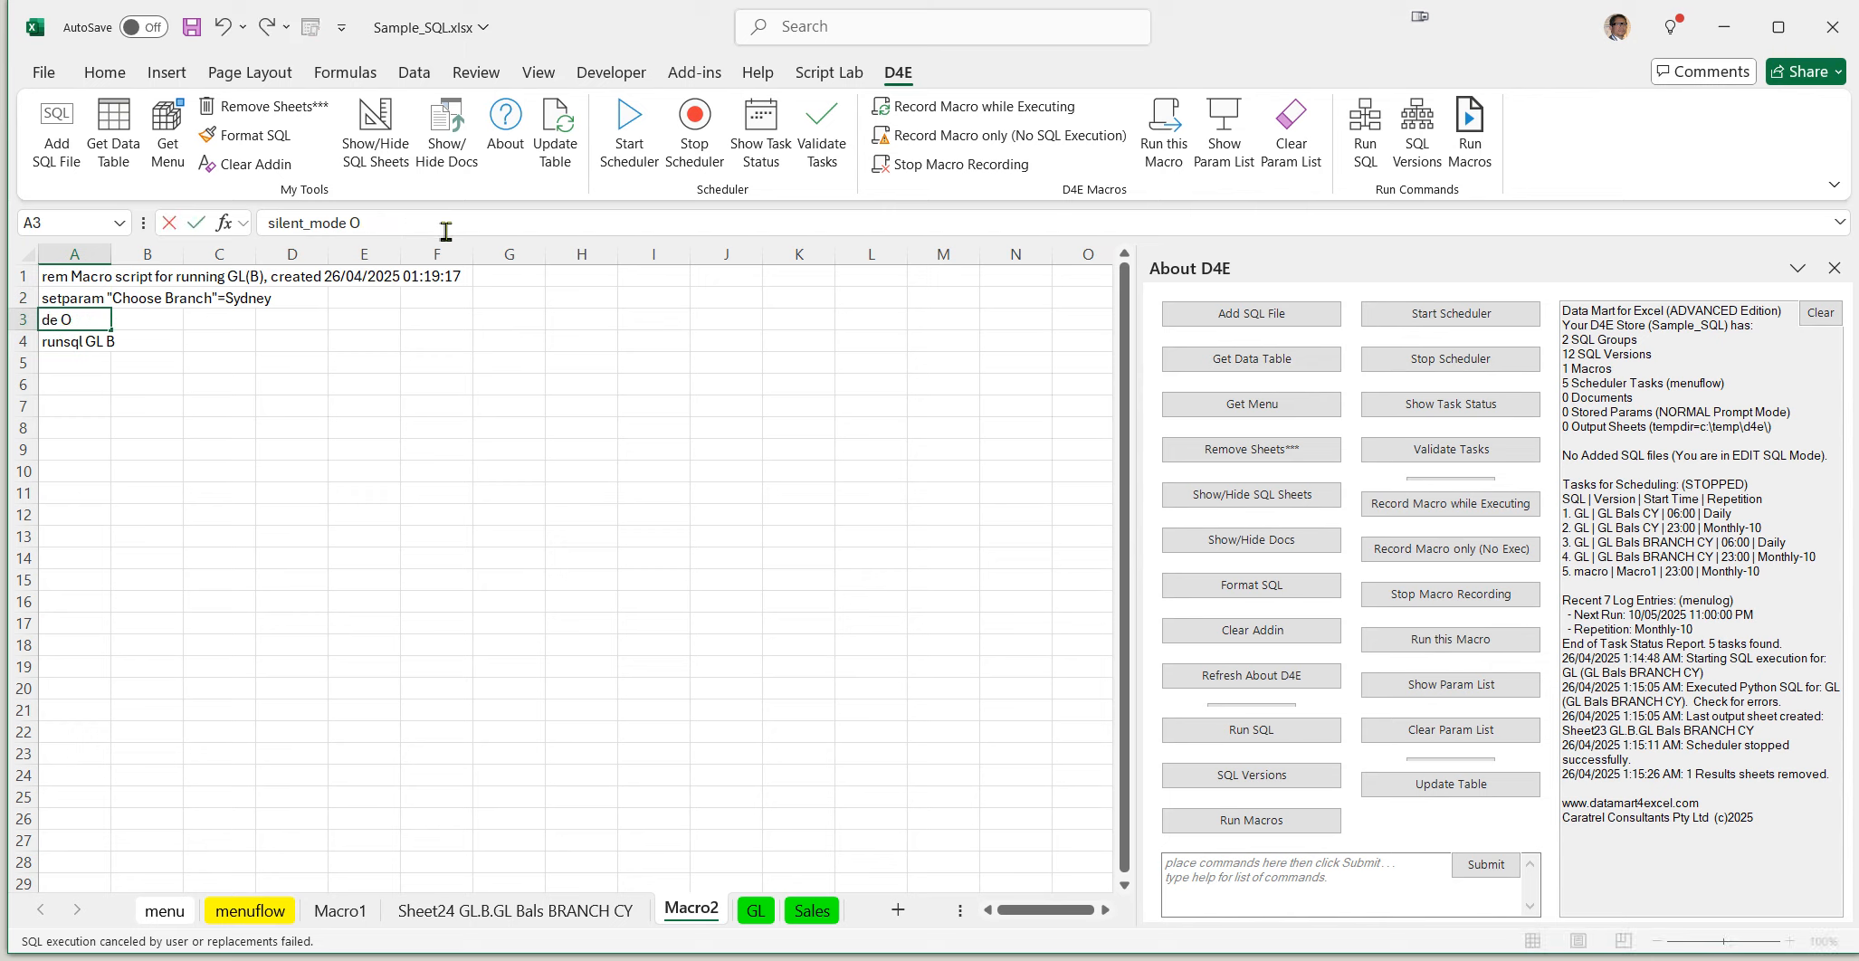
{"action": "type", "text": "N"}
{"action": "key", "text": "Return"}
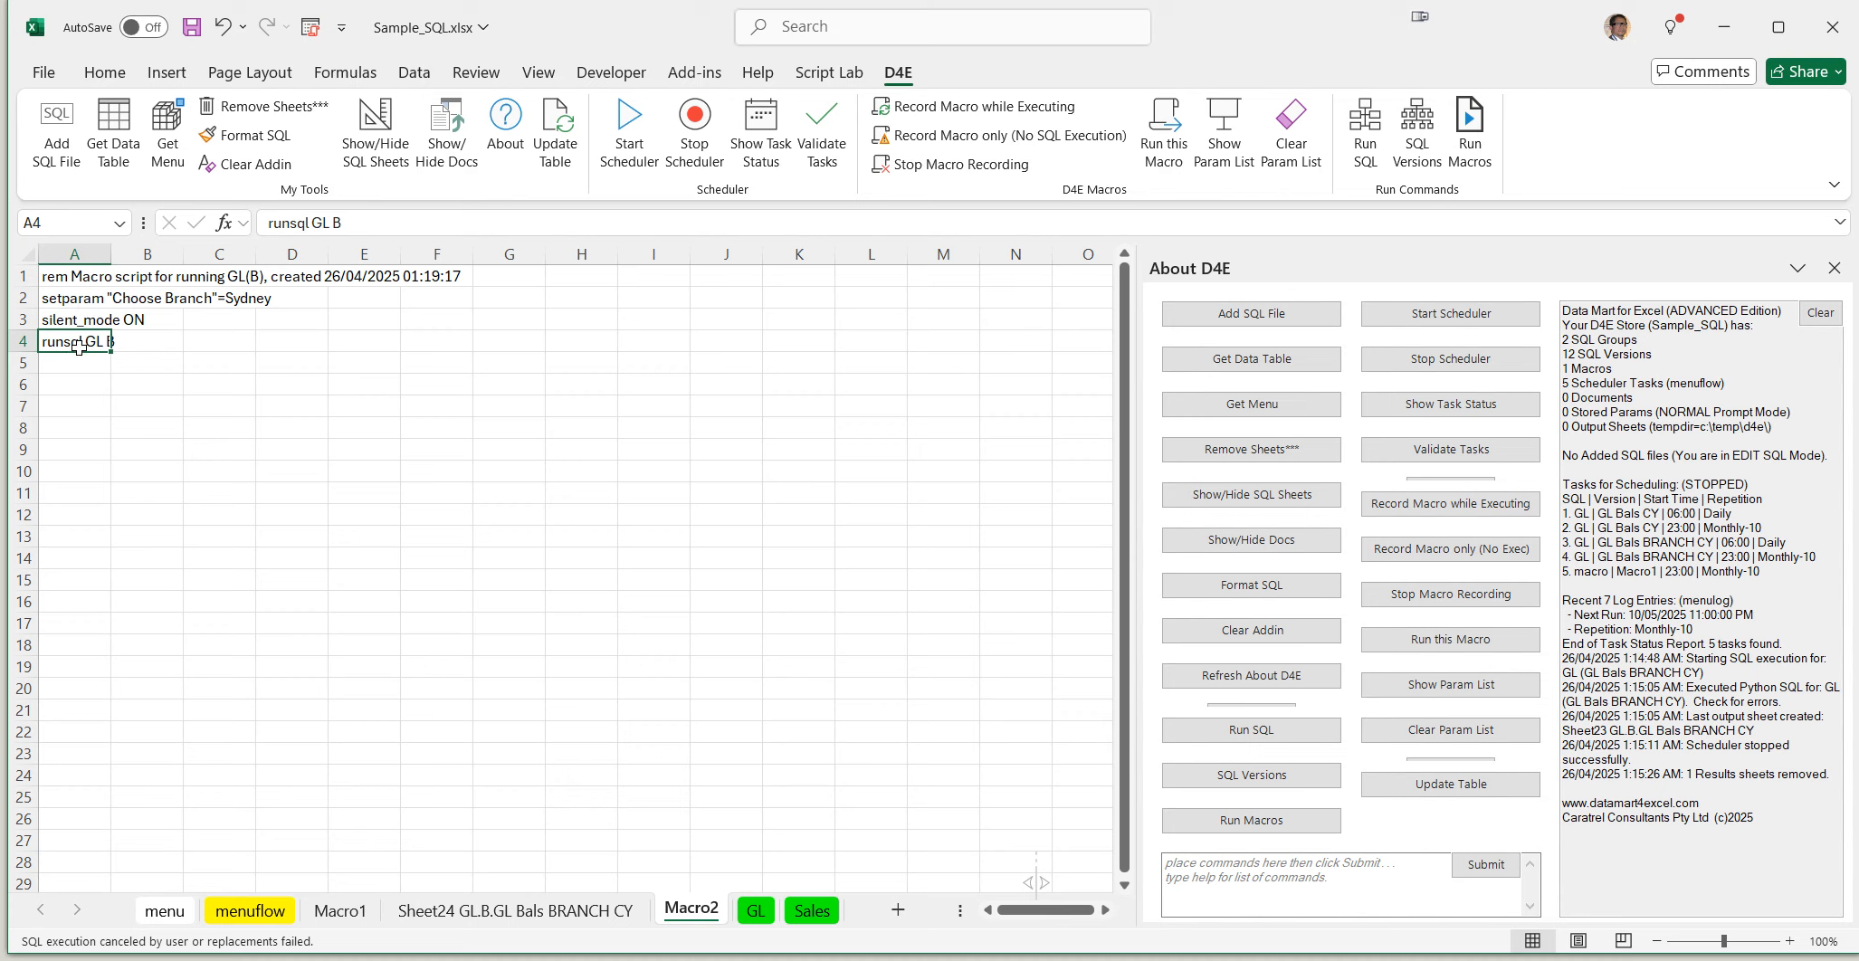
Run the Macro2 script with its Choose Branch parameter set to Sydney, and check the Branch column of the output
{"action": "left_click", "coordinate": [61, 299]}
{"action": "left_click_drag", "start_coordinate": [169, 297], "coordinate": [218, 297]}
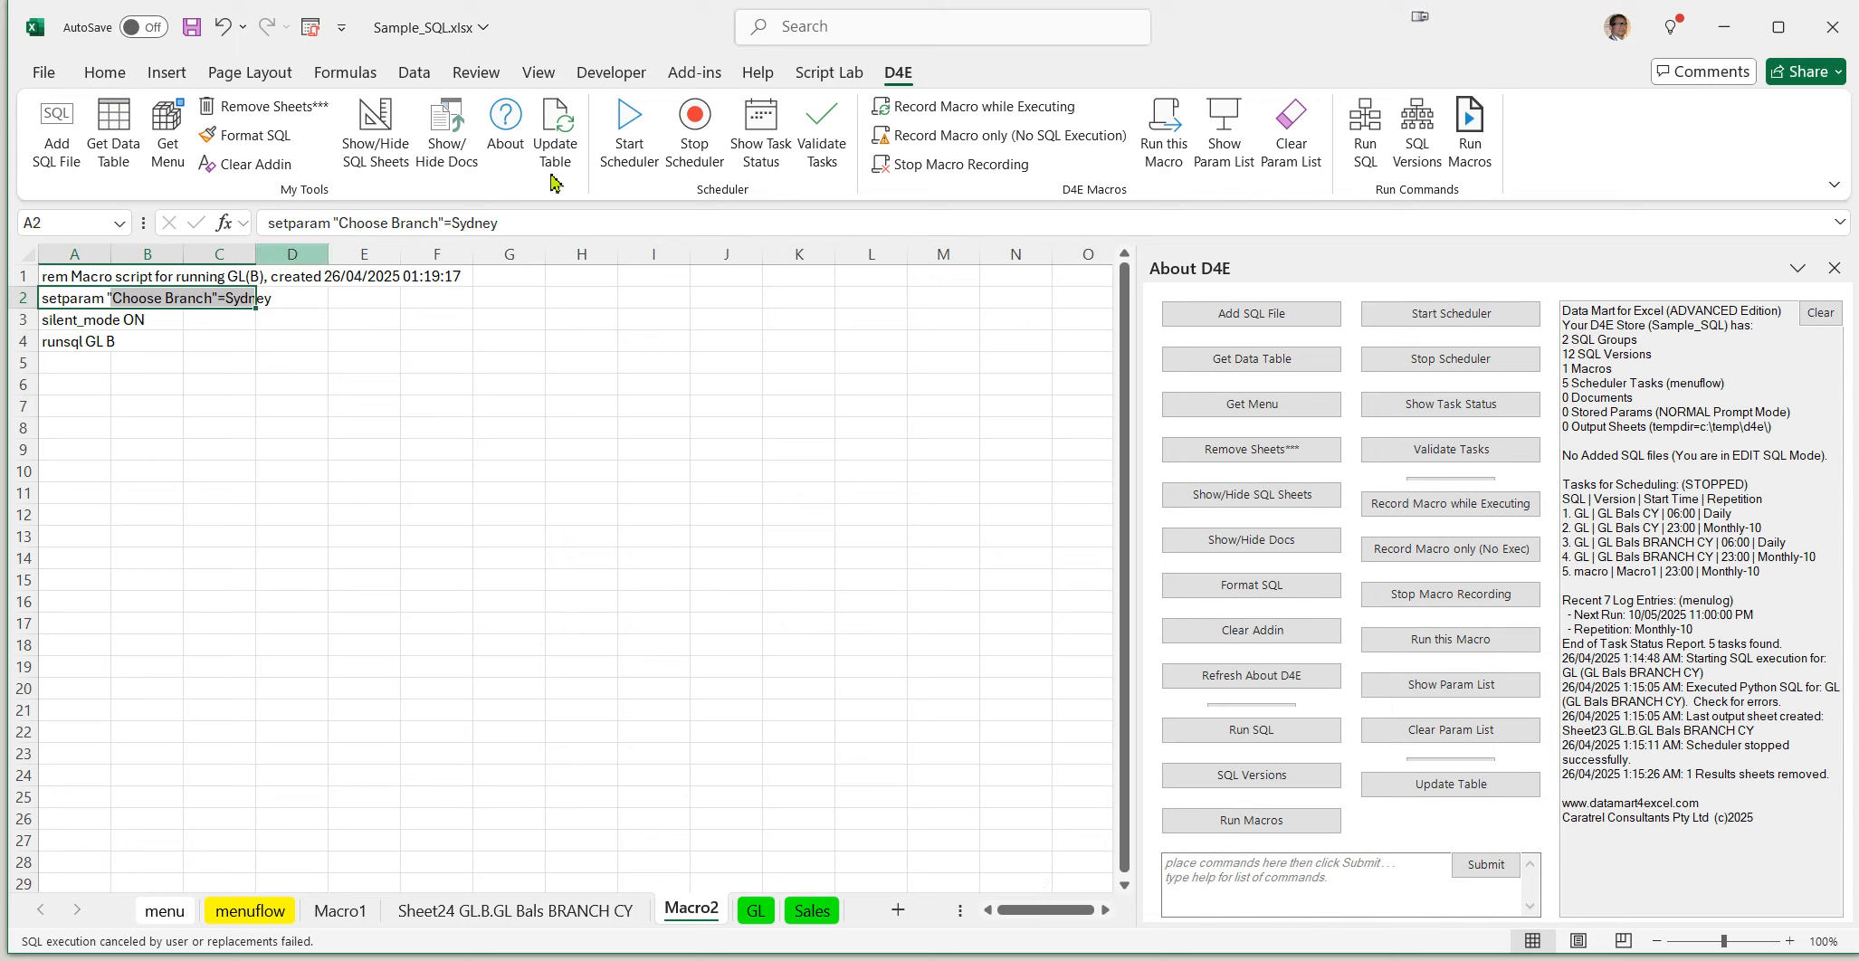
{"action": "left_click", "coordinate": [1161, 163]}
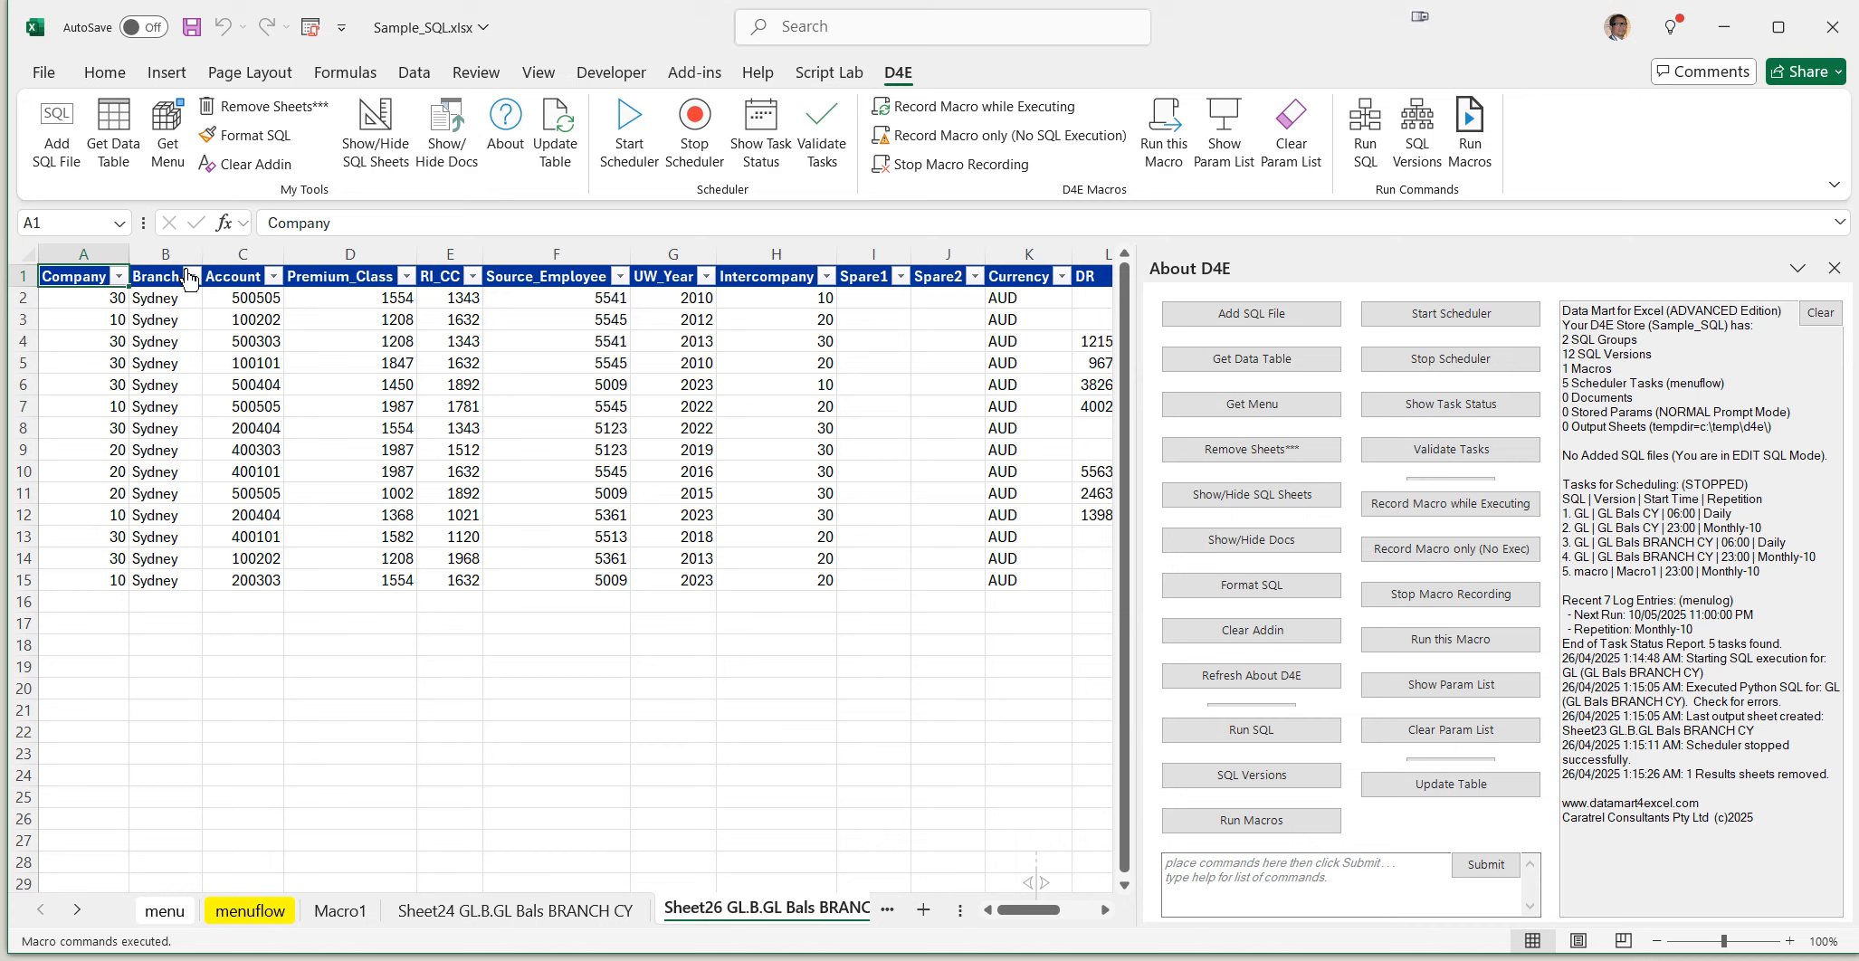
{"action": "left_click", "coordinate": [194, 254]}
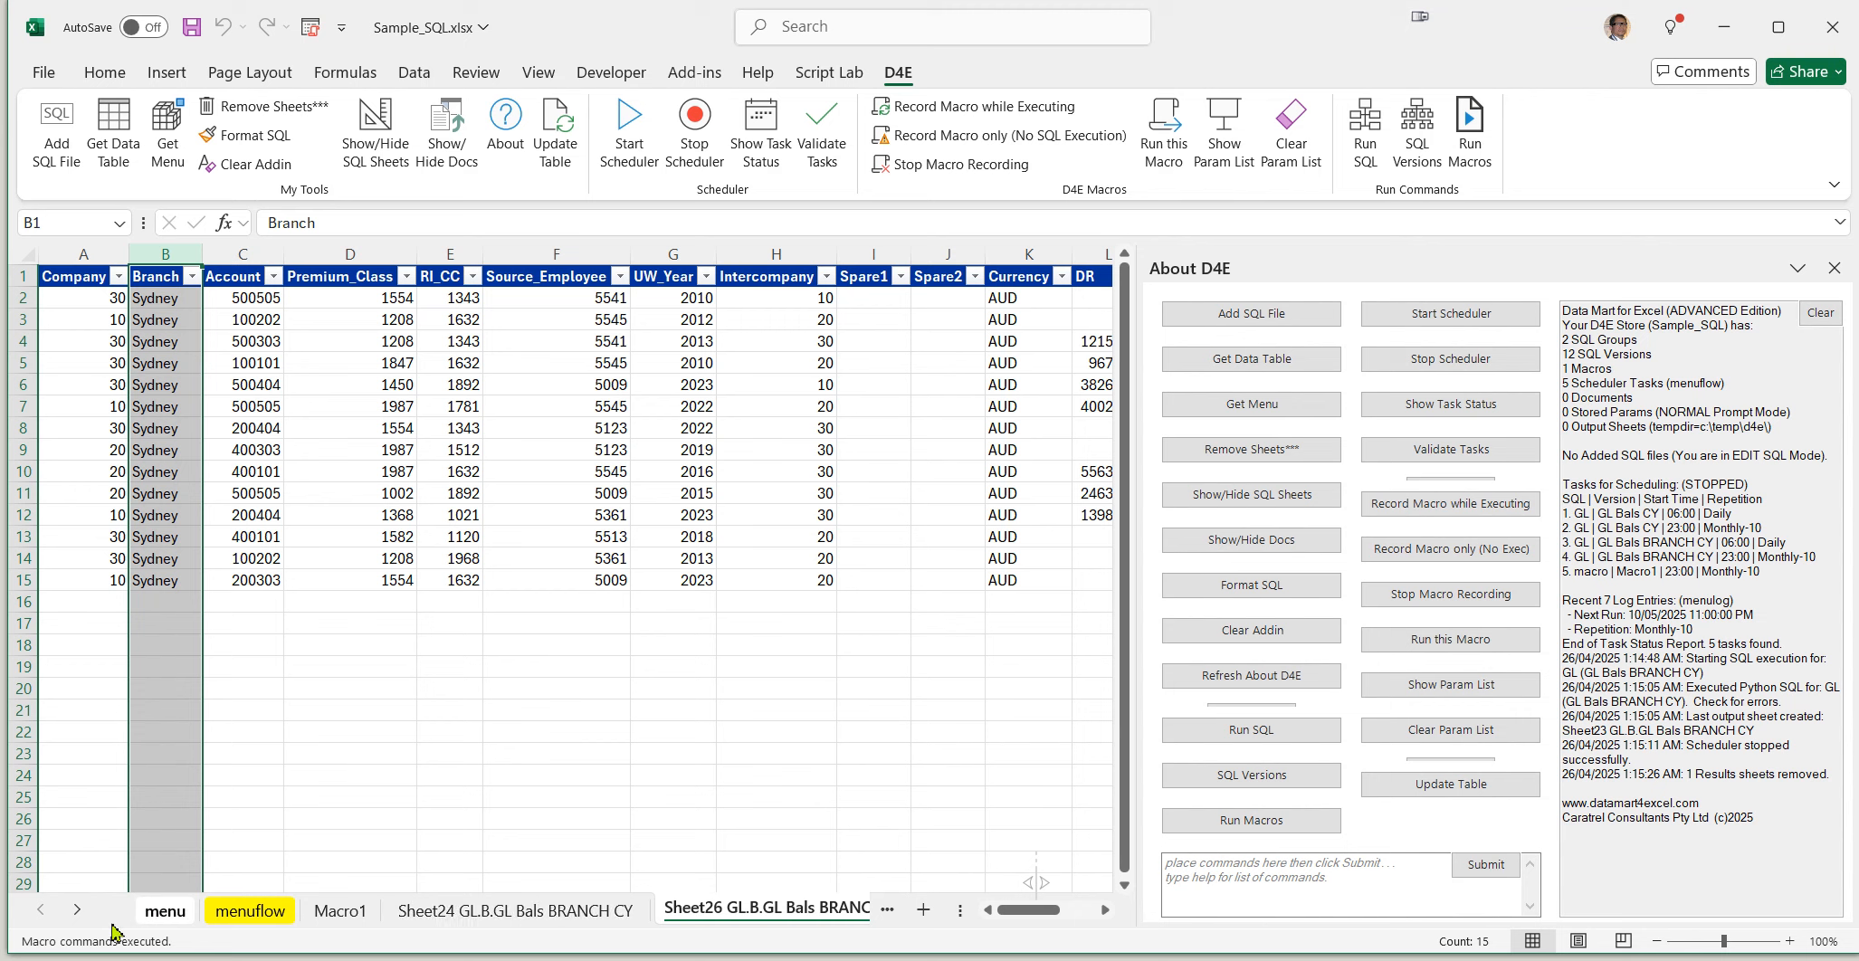
Return to the GL sheet and select the GL Bals CY query's parameter conditions in A18:A26
{"action": "left_click", "coordinate": [84, 911]}
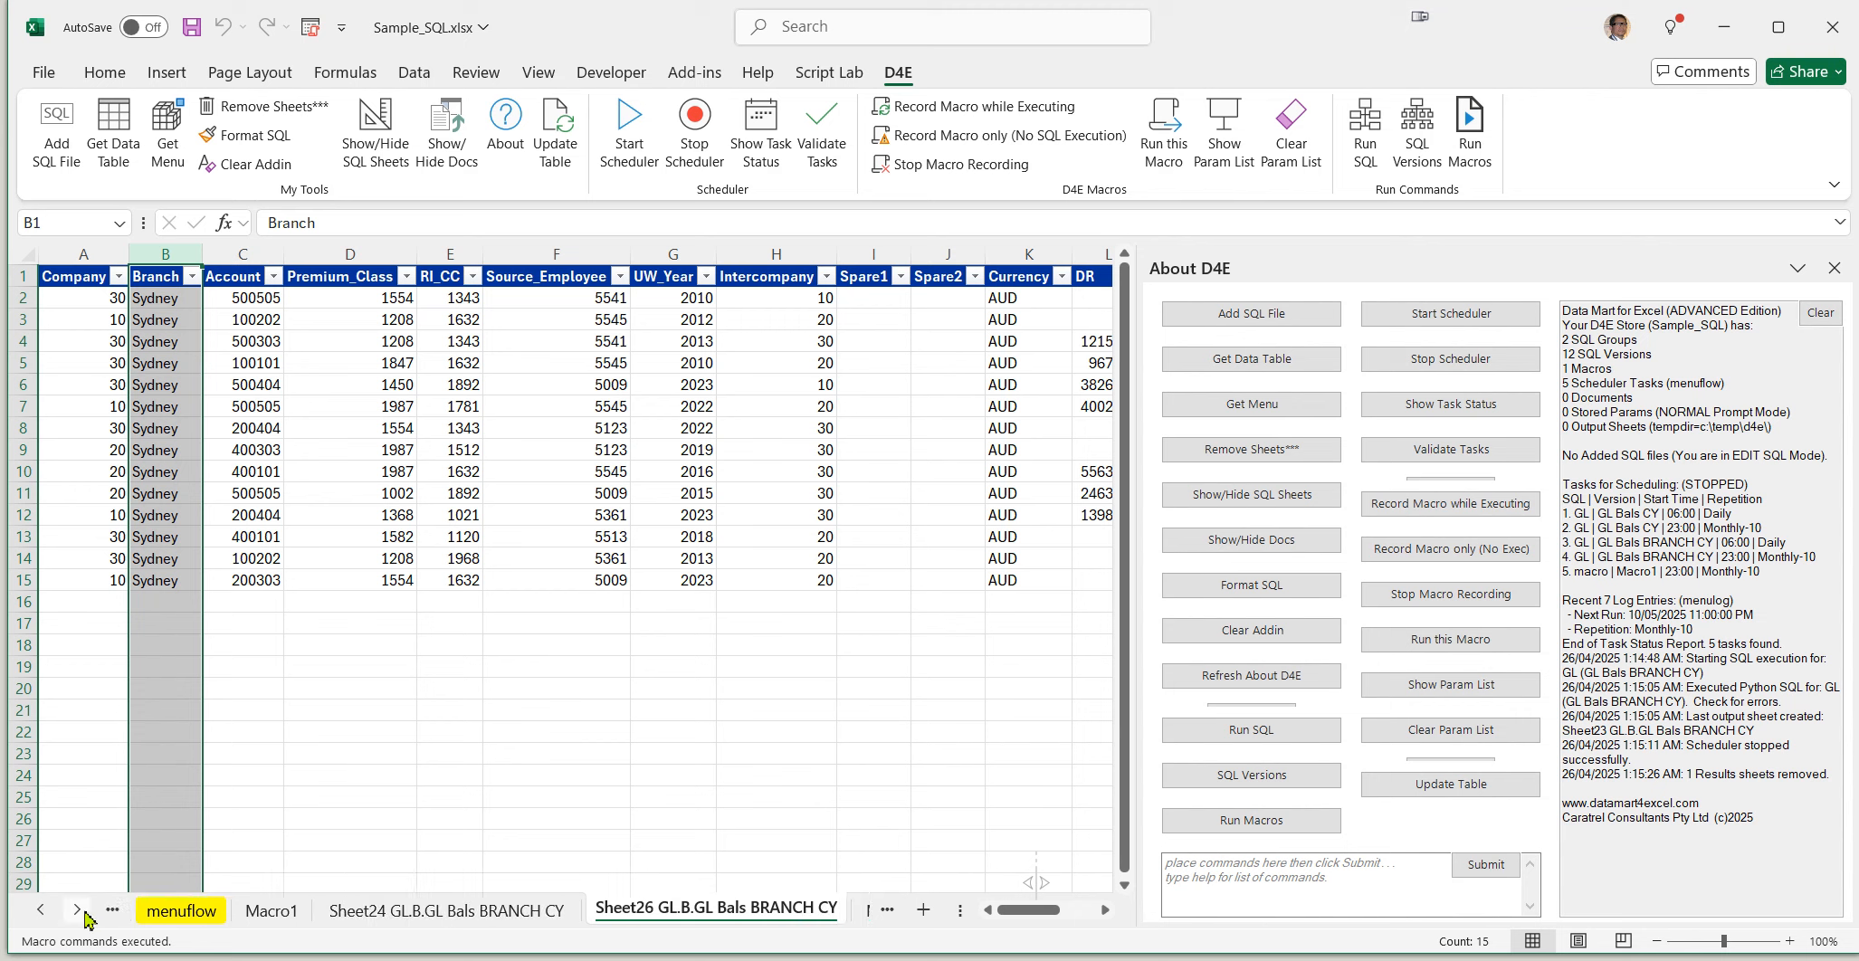
{"action": "left_click", "coordinate": [78, 912]}
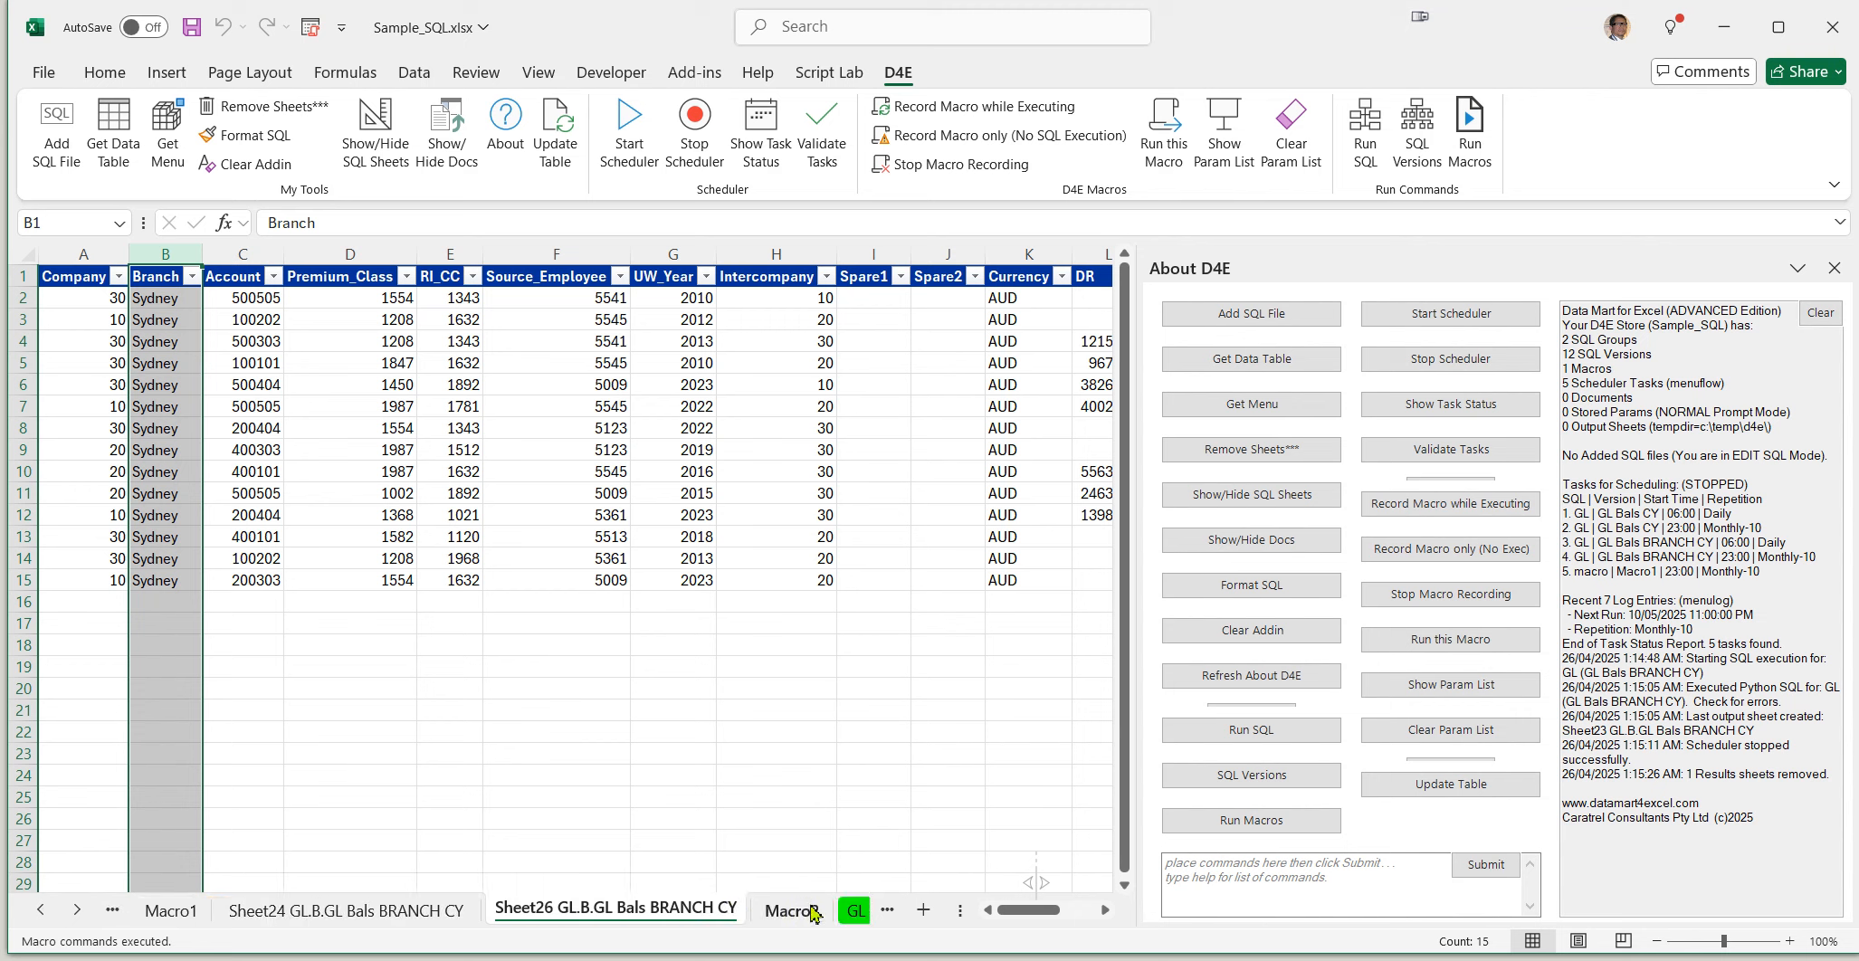
{"action": "left_click", "coordinate": [854, 910]}
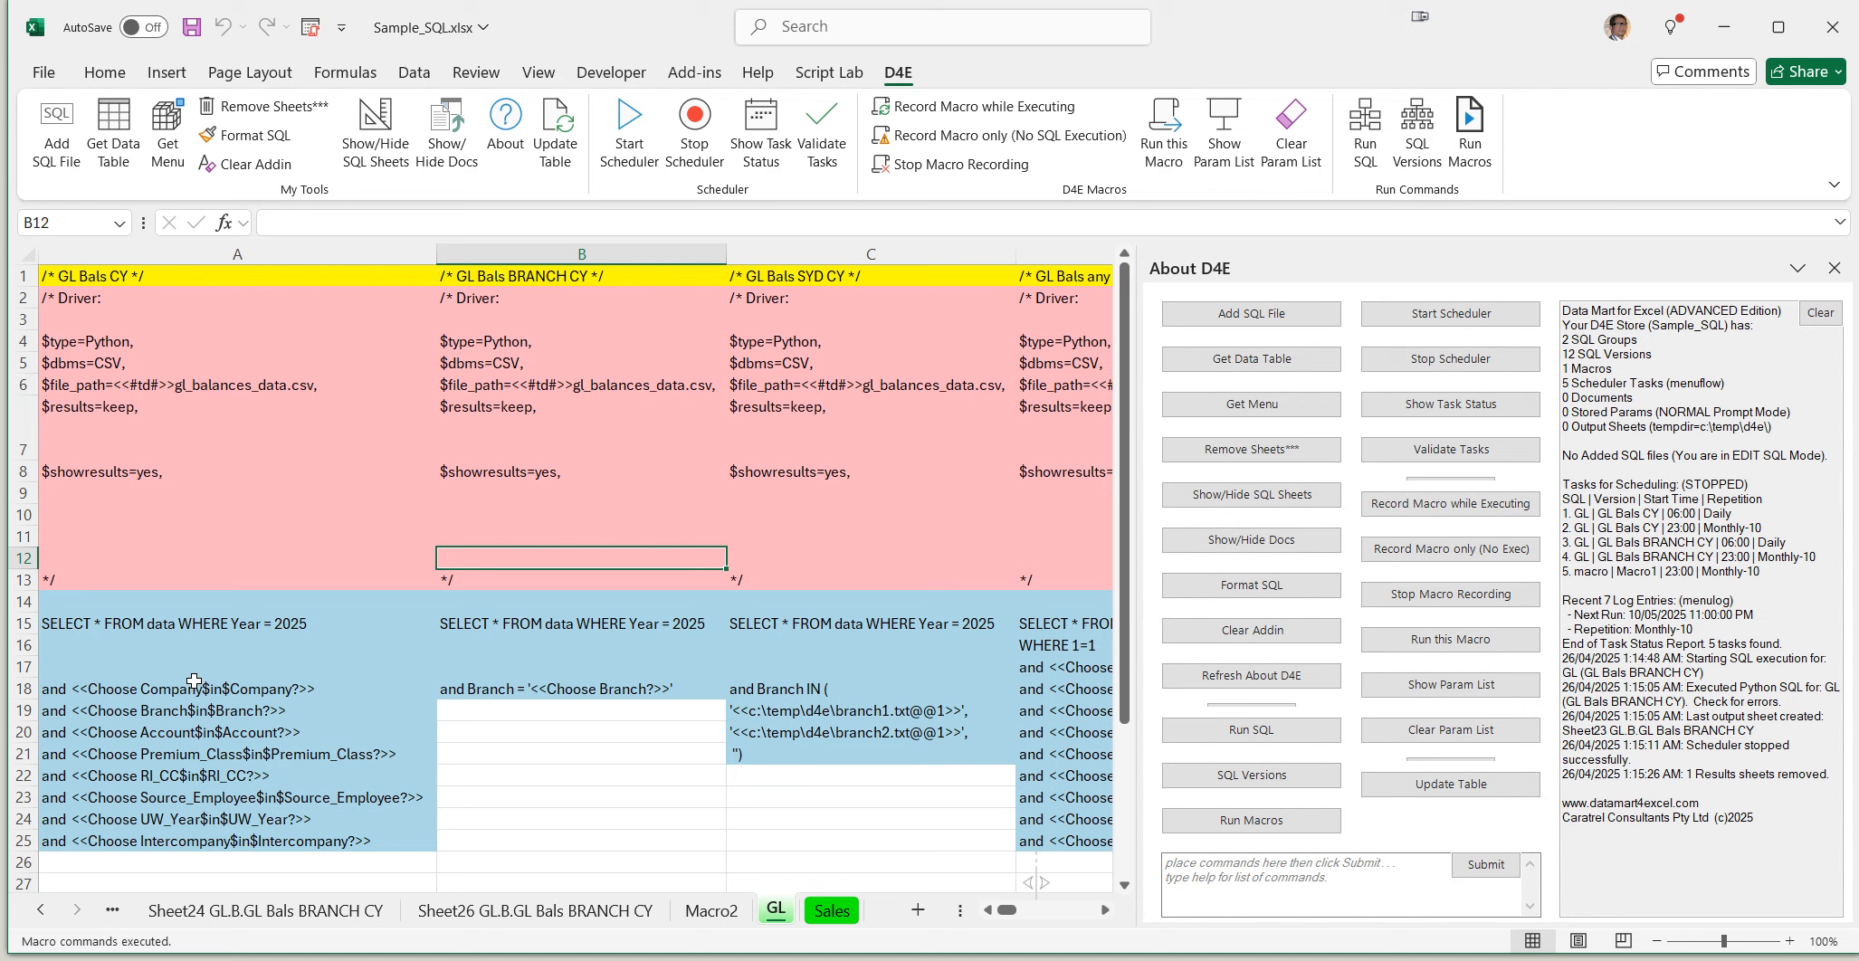
{"action": "left_click_drag", "start_coordinate": [193, 680], "coordinate": [178, 852]}
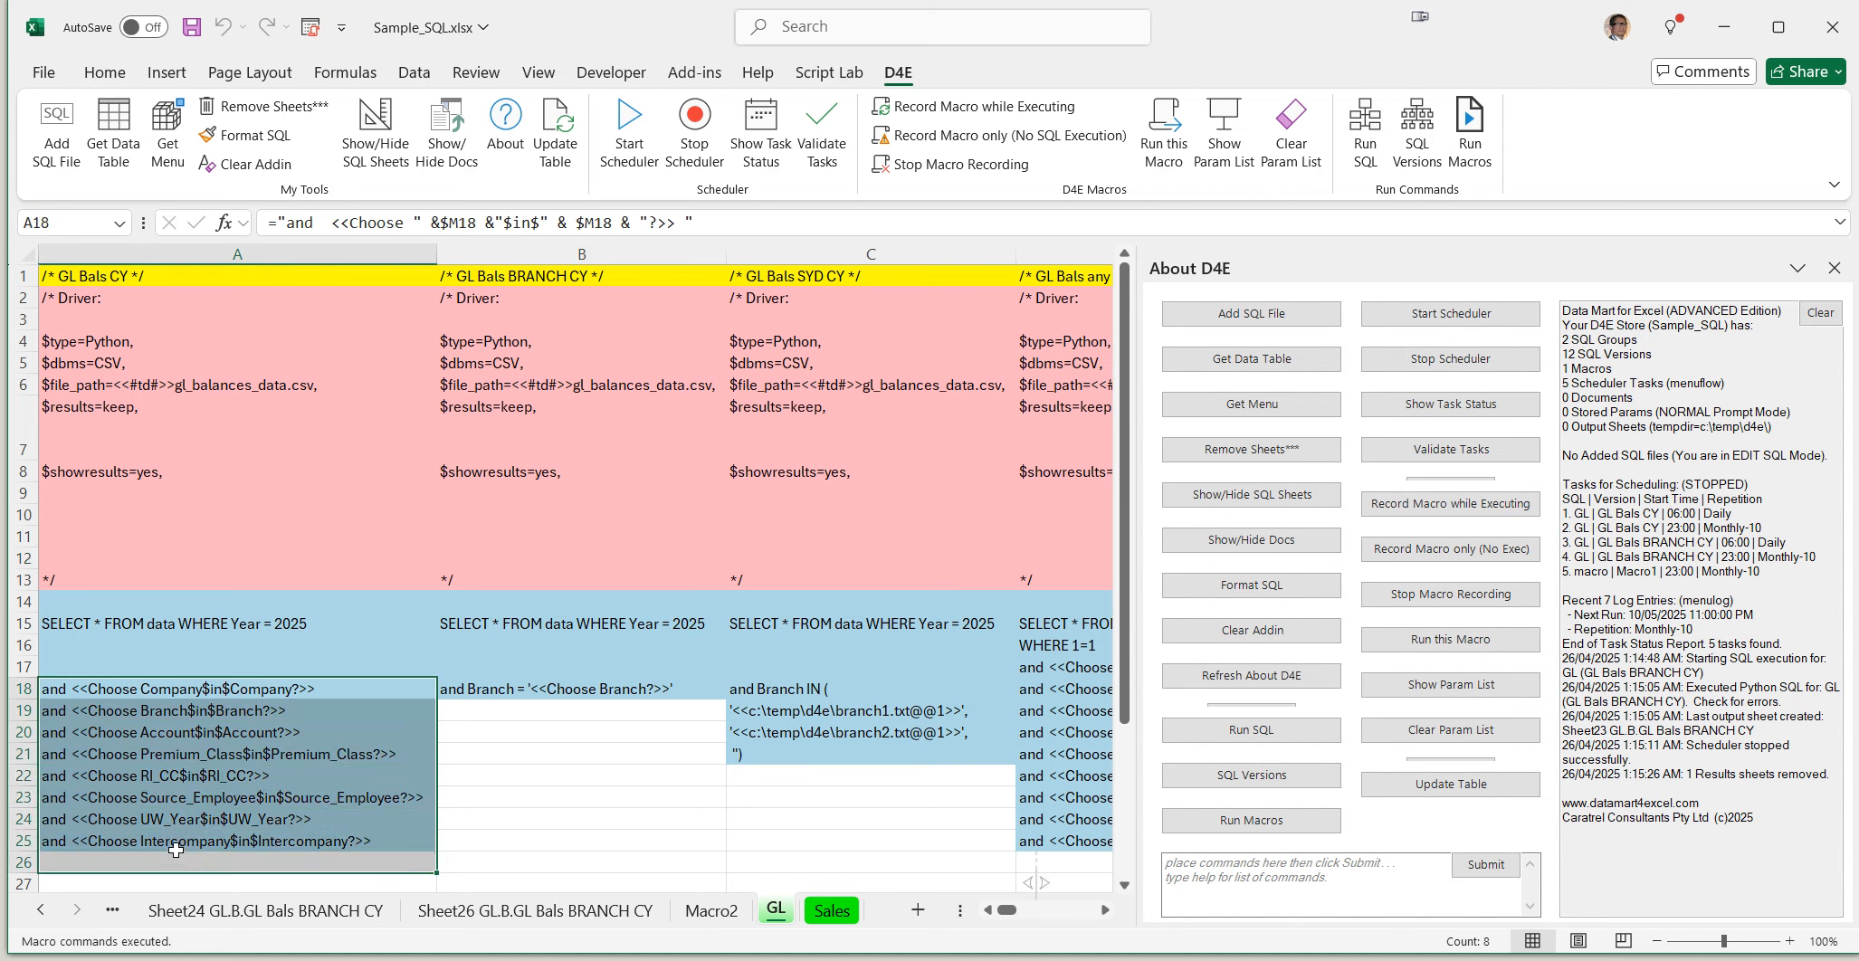